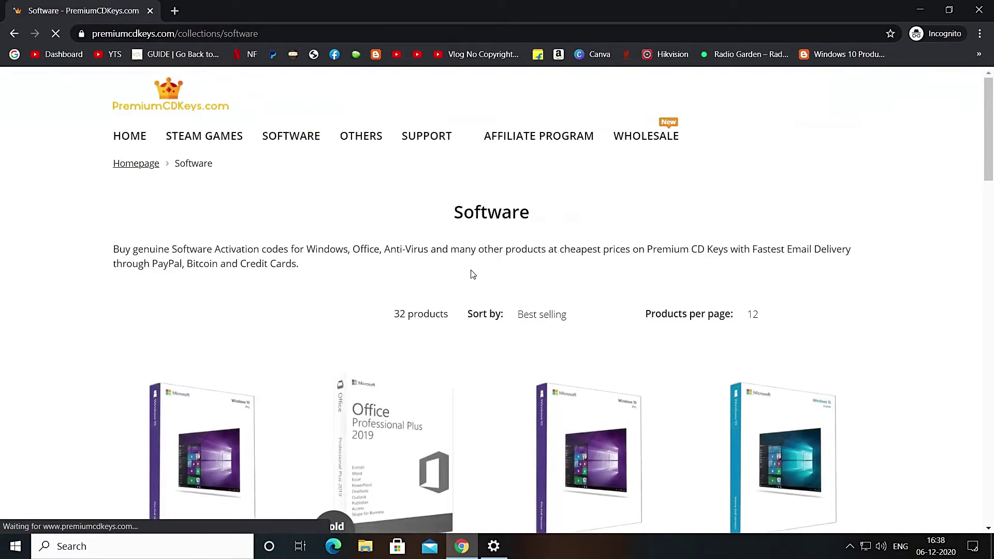
scroll(471, 273, down, 3)
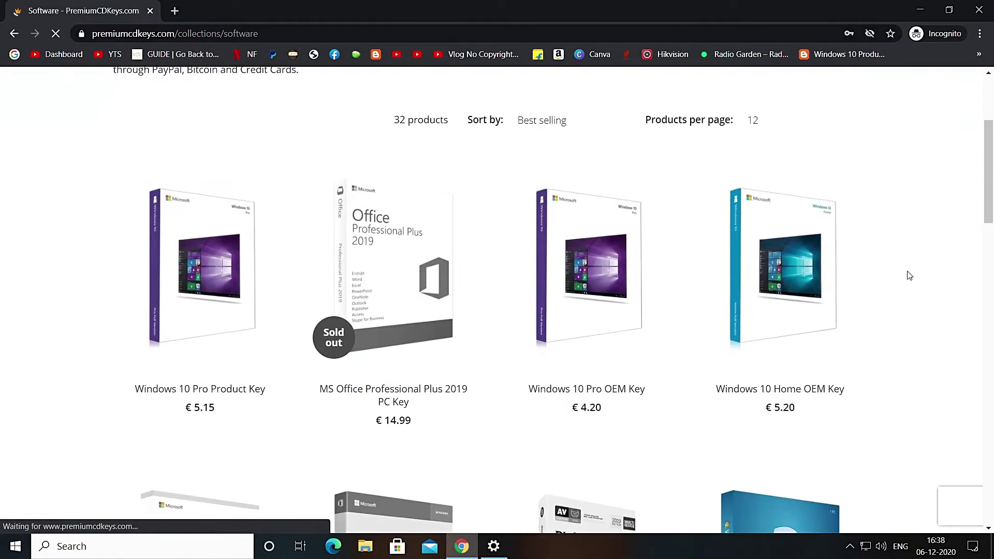
Step: Open the Windows 10 Pro Product Key, go to checkout and apply a discount code
click(205, 299)
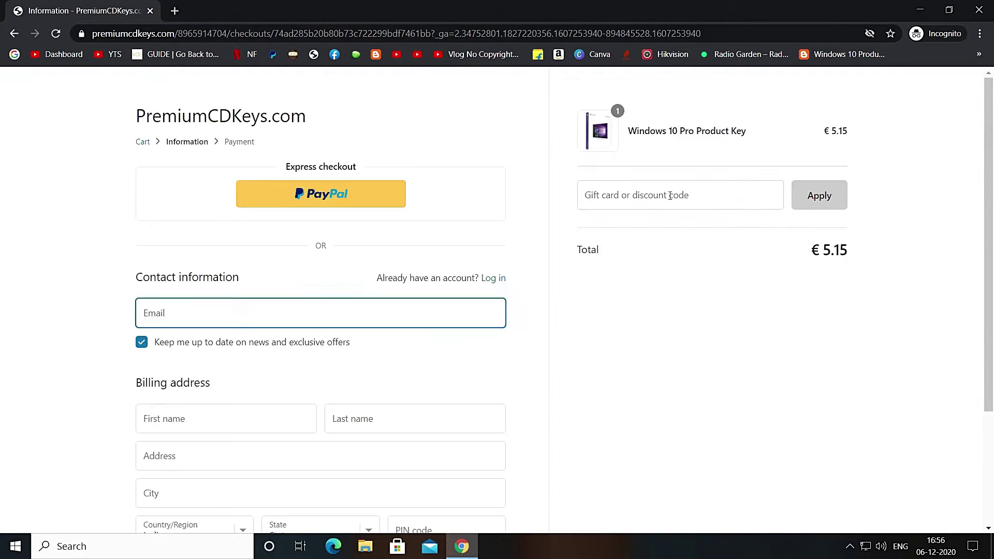
click(670, 195)
text(m)
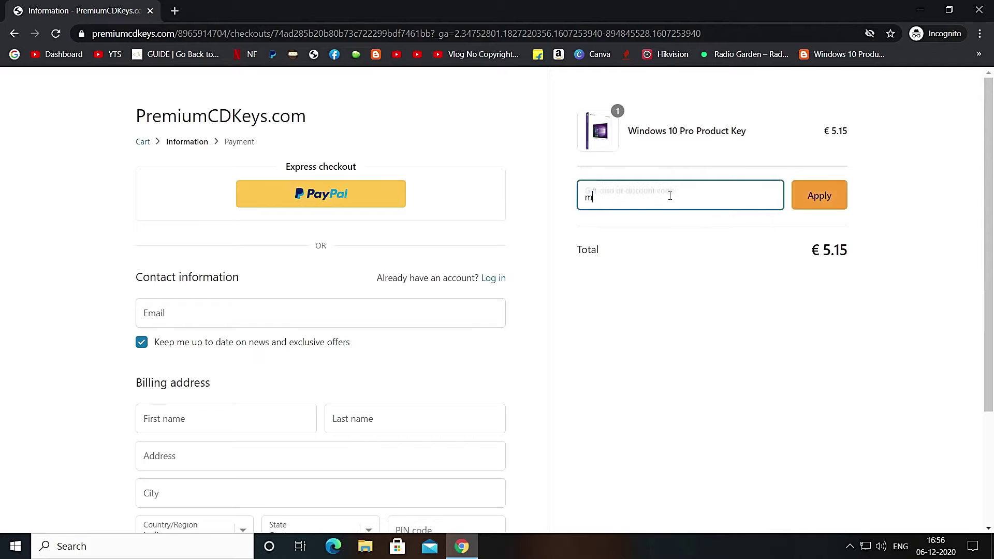
text(adstech)
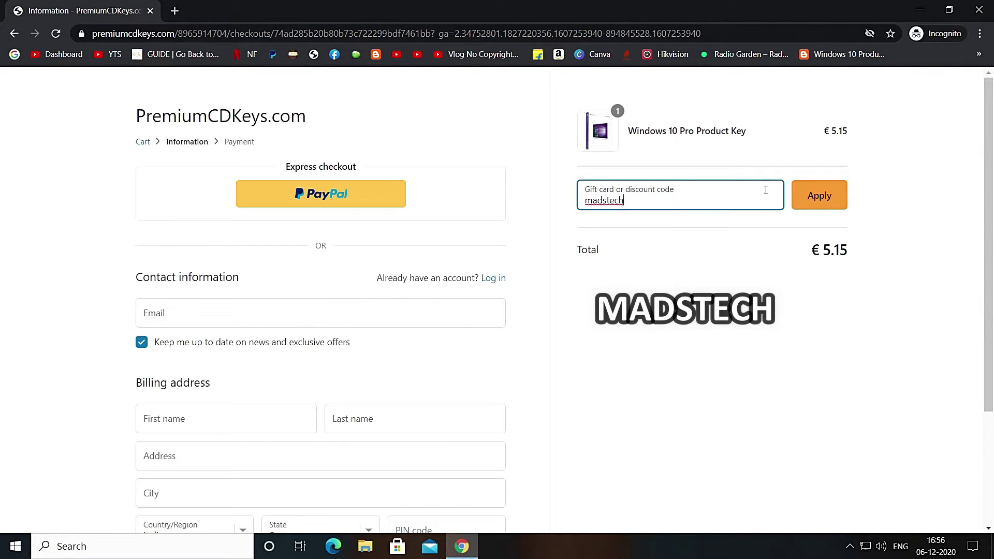
click(823, 200)
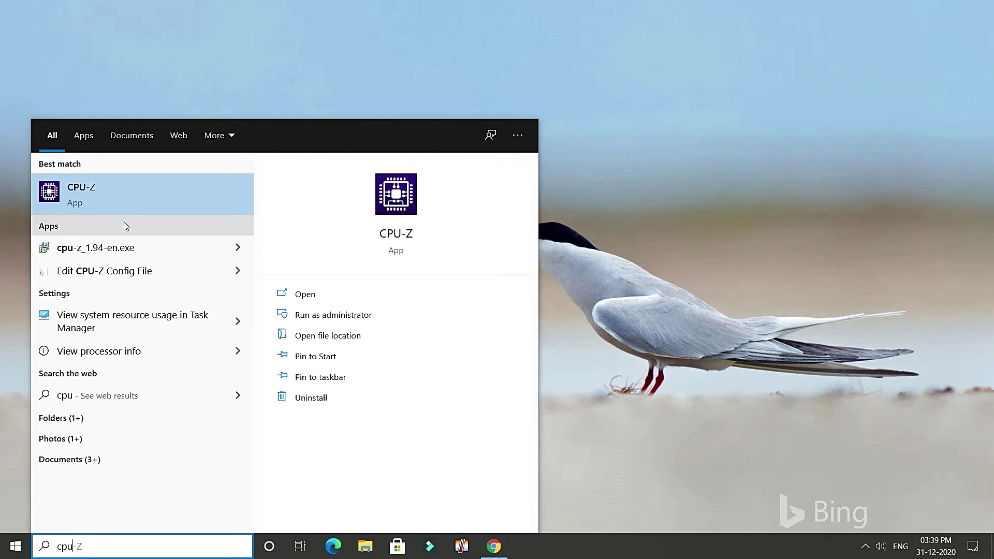
Step: Launch CPU-Z, read the Mainboard BIOS version P3.40, then view the About page
click(90, 196)
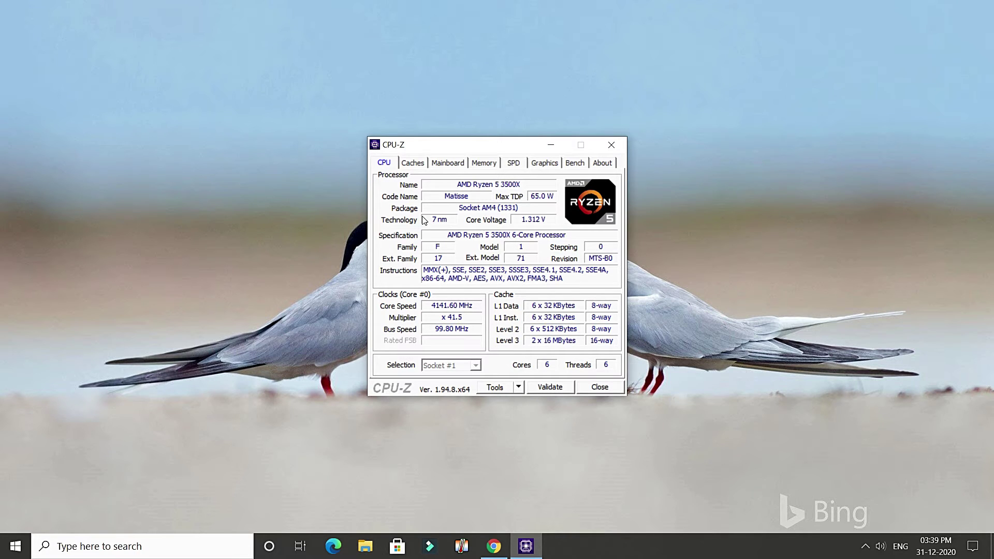
click(446, 163)
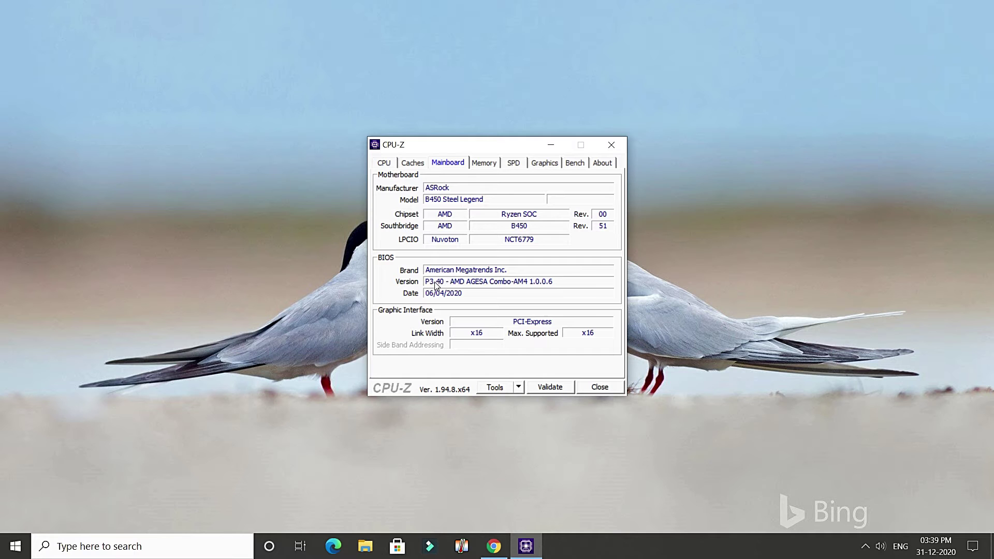
click(601, 163)
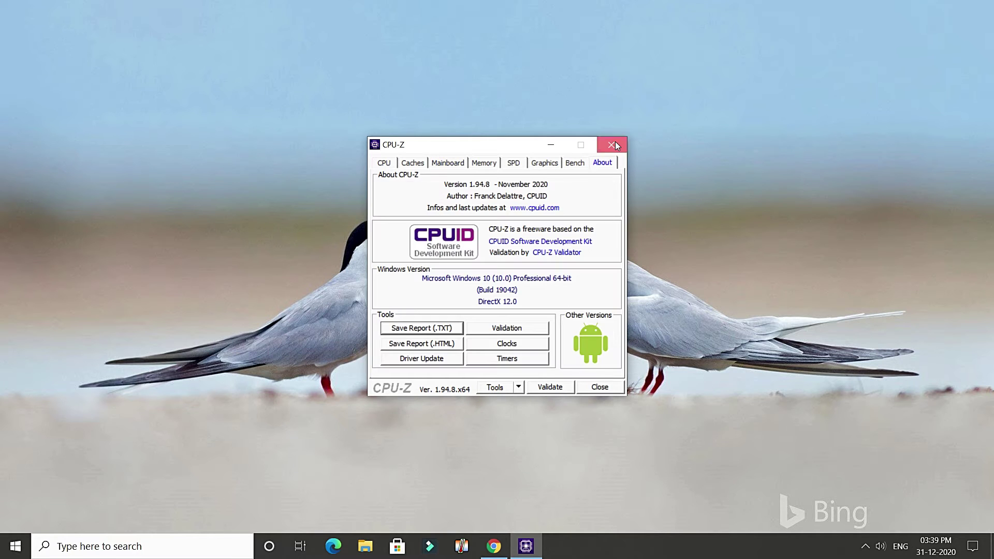
Step: Search Google for asrock and open ASRock's motherboard website
click(551, 144)
click(493, 546)
key(Return)
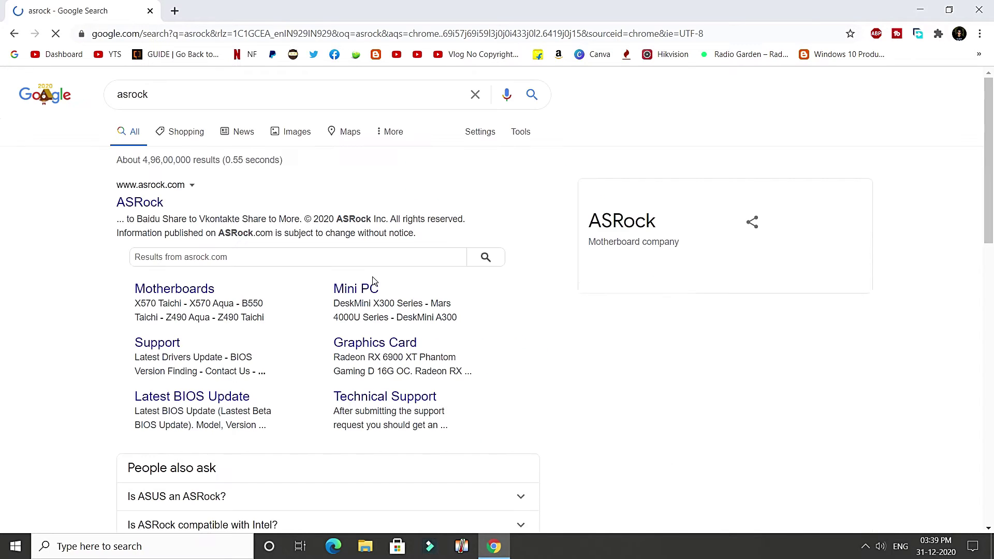
click(192, 290)
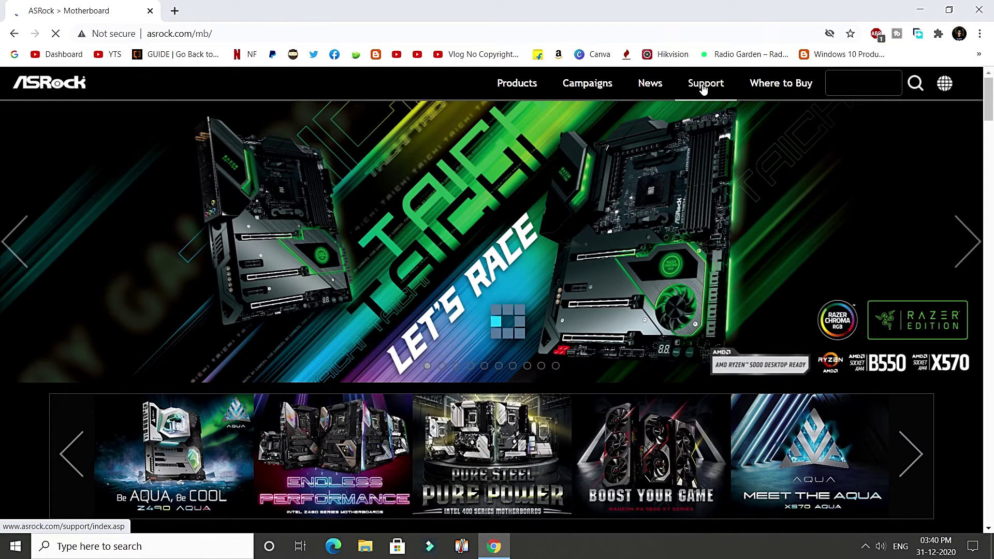
Step: Open the BIOS Version Finding guide under Support, then the Latest BIOS Update list
click(703, 88)
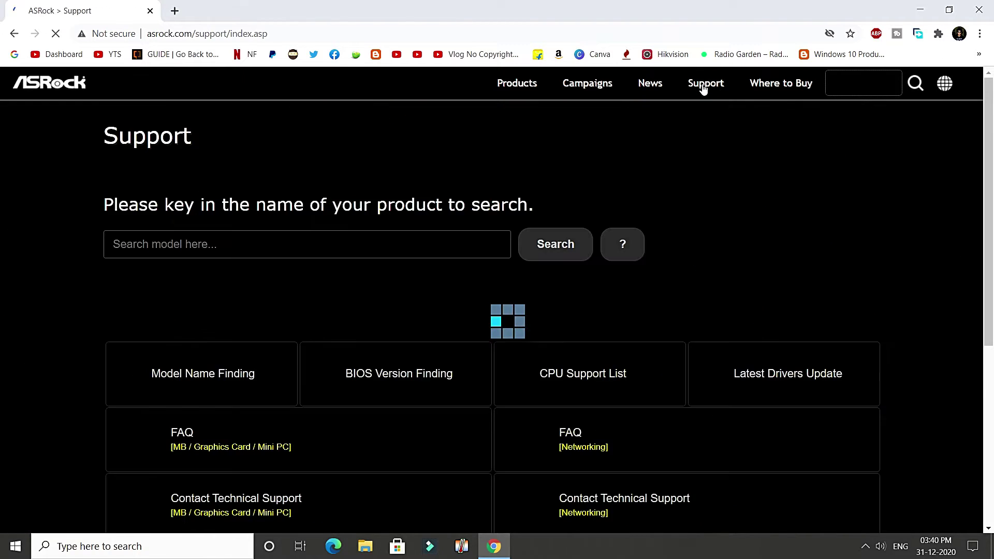
scroll(705, 384, down, 1)
scroll(544, 357, down, 2)
scroll(326, 311, up, 2)
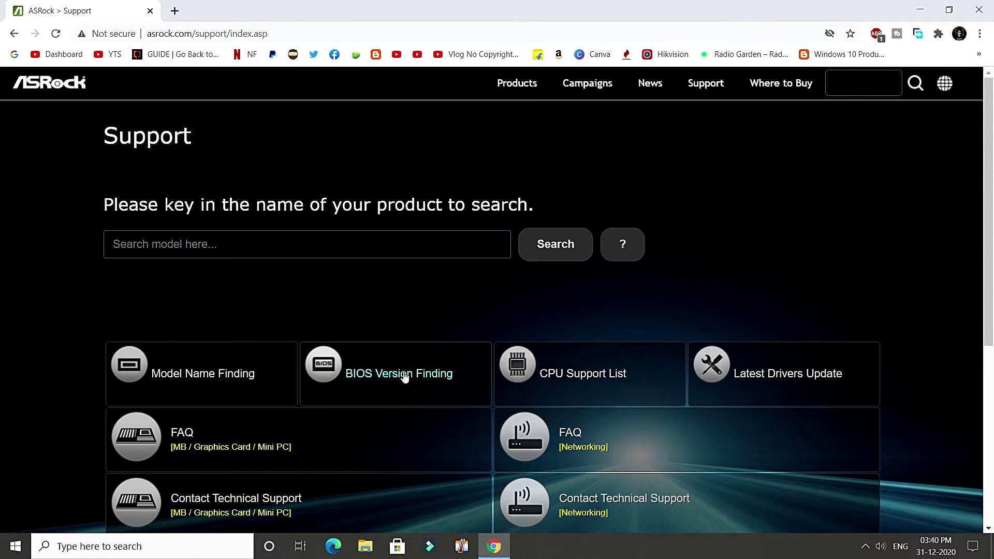
scroll(422, 373, down, 3)
click(400, 194)
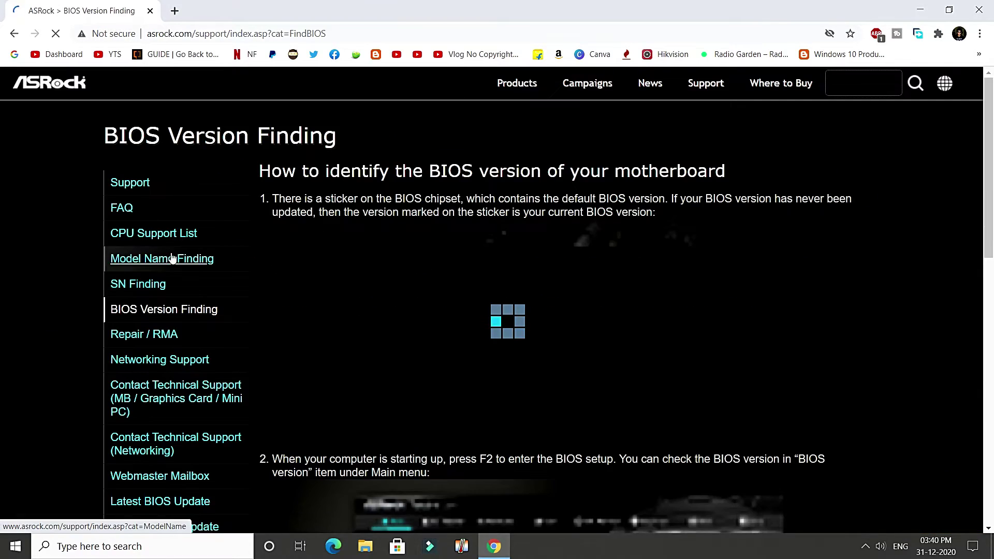
scroll(212, 261, down, 1)
scroll(214, 287, down, 1)
scroll(249, 283, up, 1)
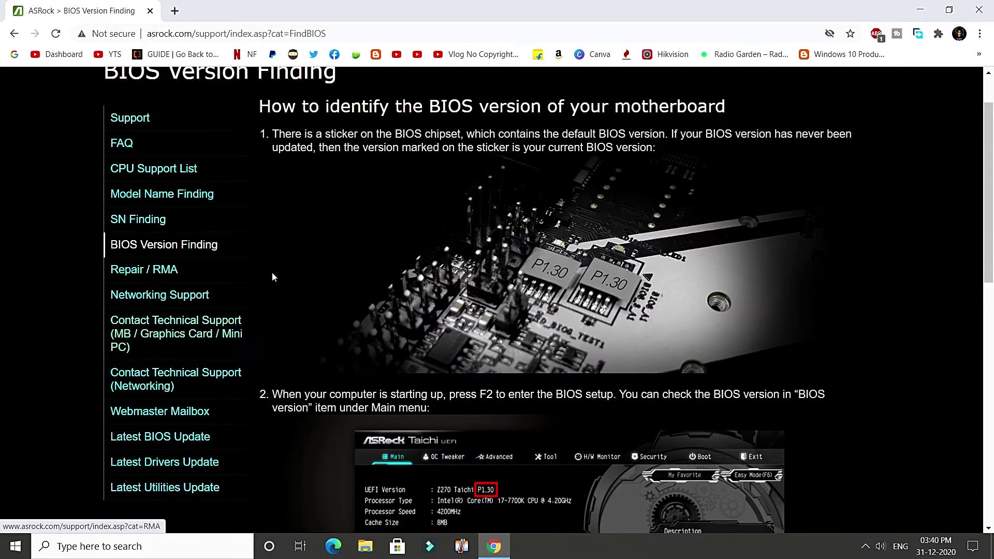
scroll(281, 241, up, 1)
scroll(578, 284, down, 3)
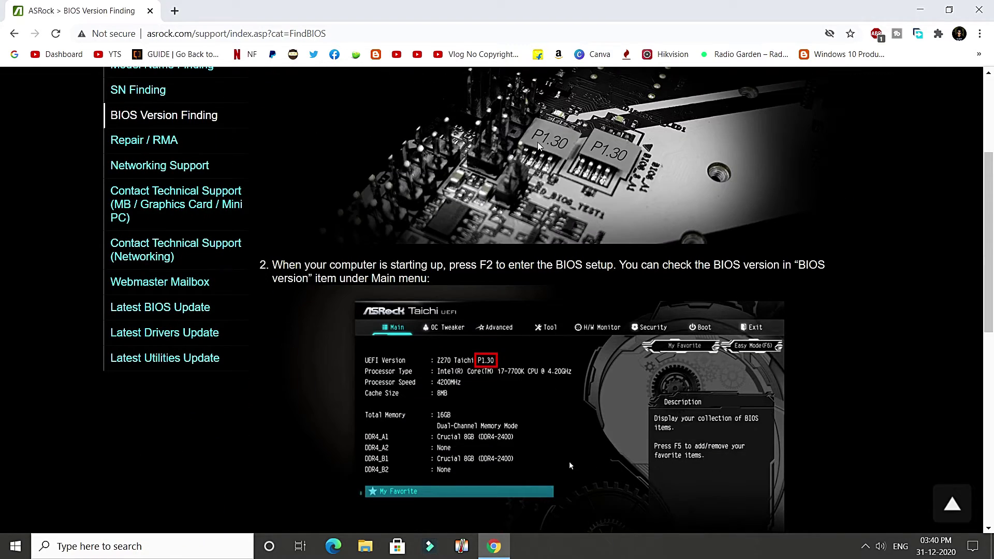
scroll(505, 338, down, 2)
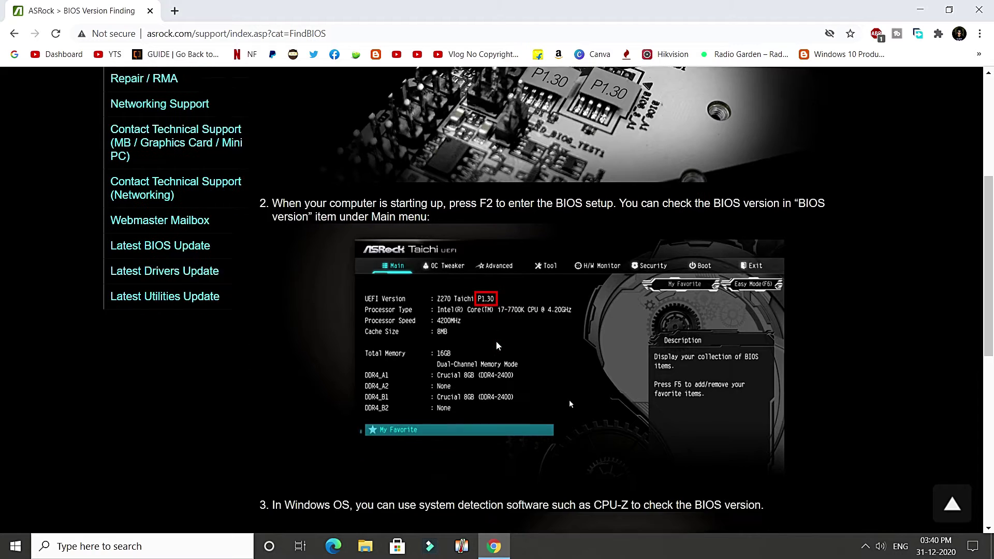
scroll(497, 296, down, 4)
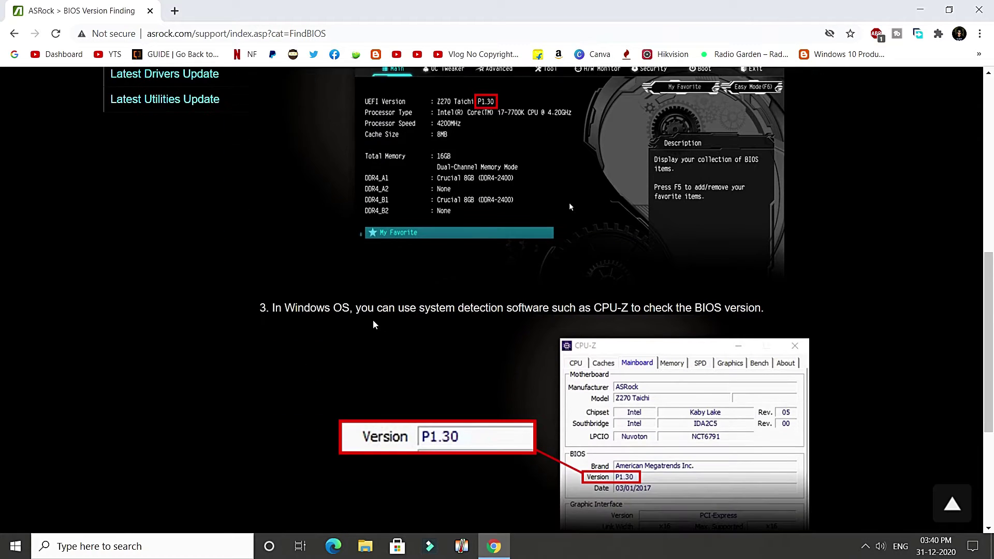
scroll(590, 311, down, 3)
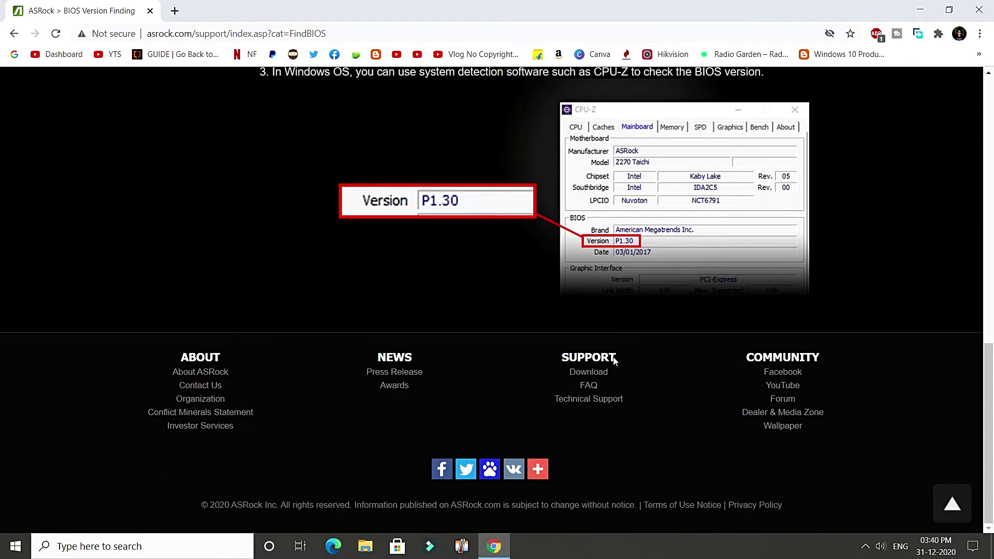
scroll(570, 289, up, 5)
scroll(578, 383, up, 5)
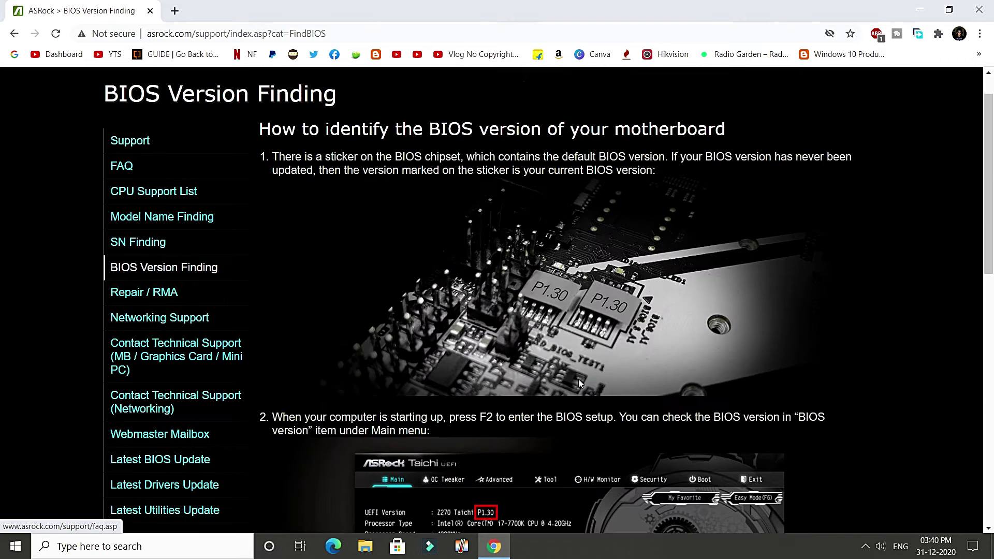
click(152, 460)
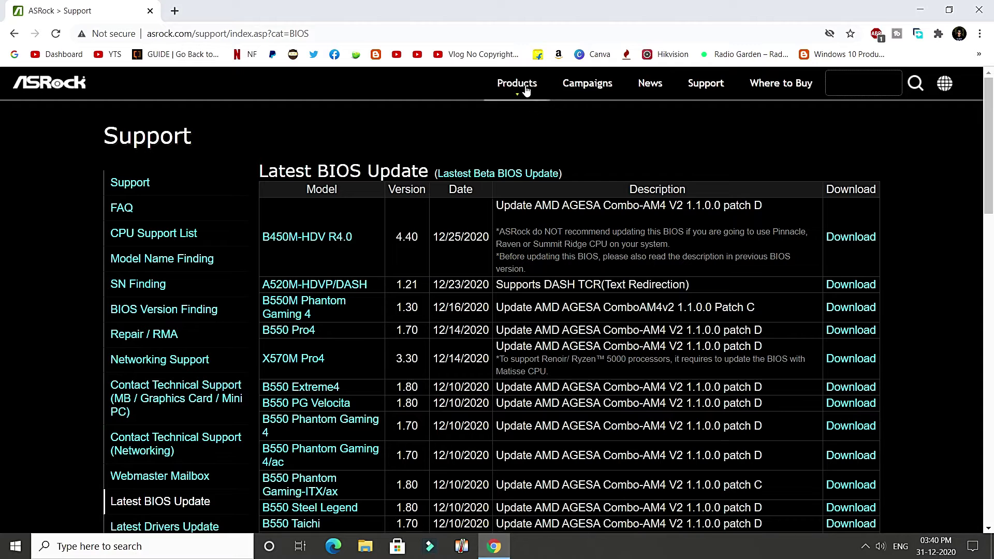
Step: Search the site for B450 Steel Legend and highlight its AM4 Ryzen Desktop Processors support line
click(852, 85)
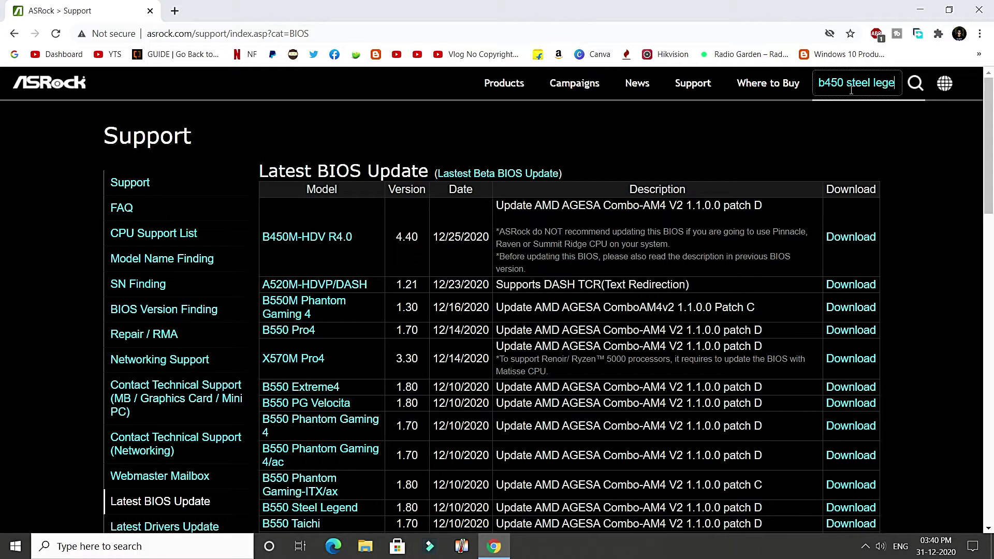
text(nd)
key(Return)
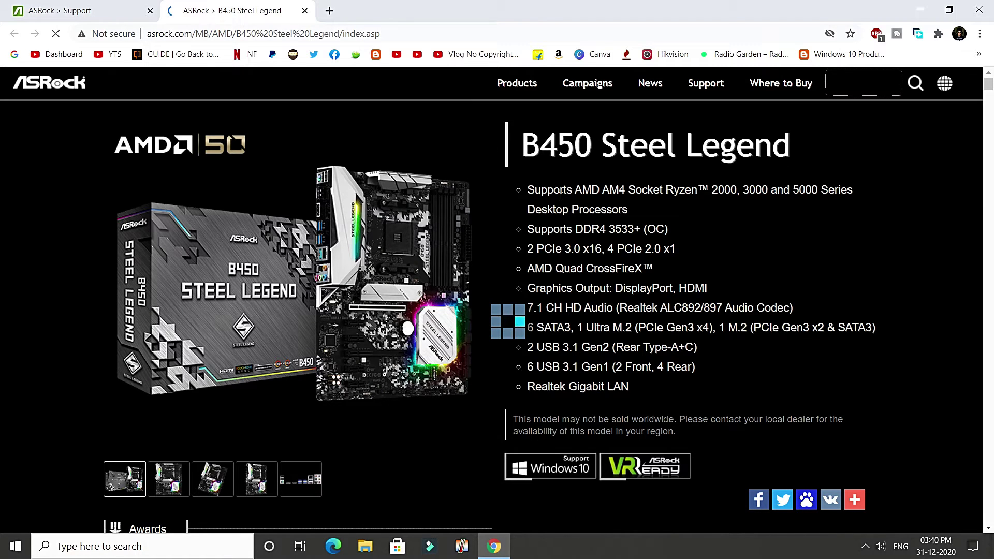
drag(528, 195, 709, 199)
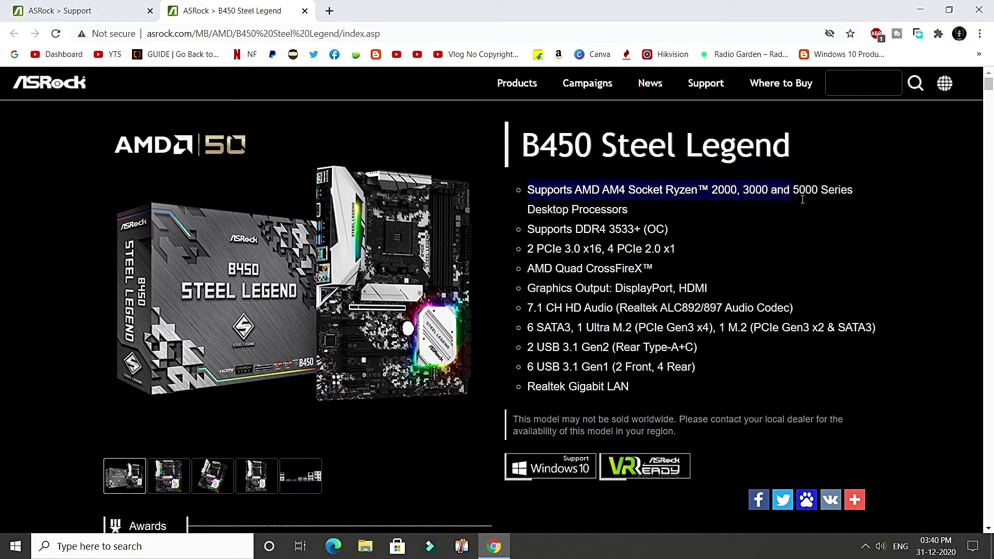
drag(851, 198, 615, 214)
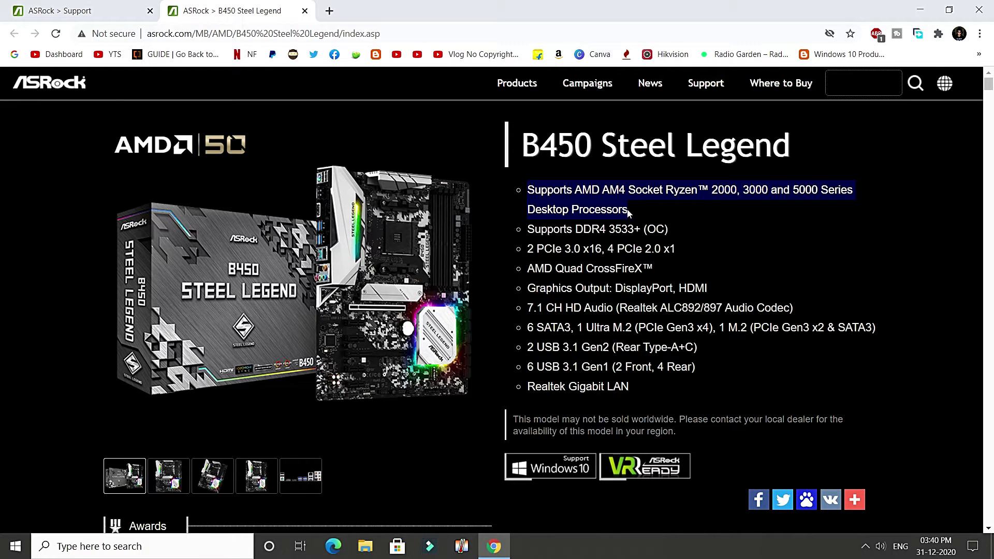
click(737, 226)
scroll(699, 262, down, 3)
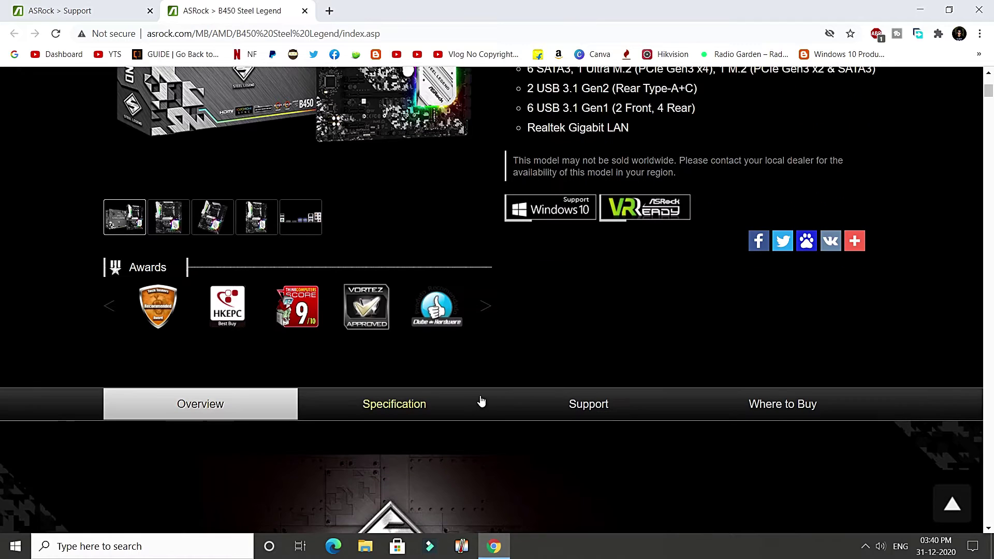
scroll(661, 284, down, 2)
scroll(636, 299, down, 3)
scroll(635, 299, up, 2)
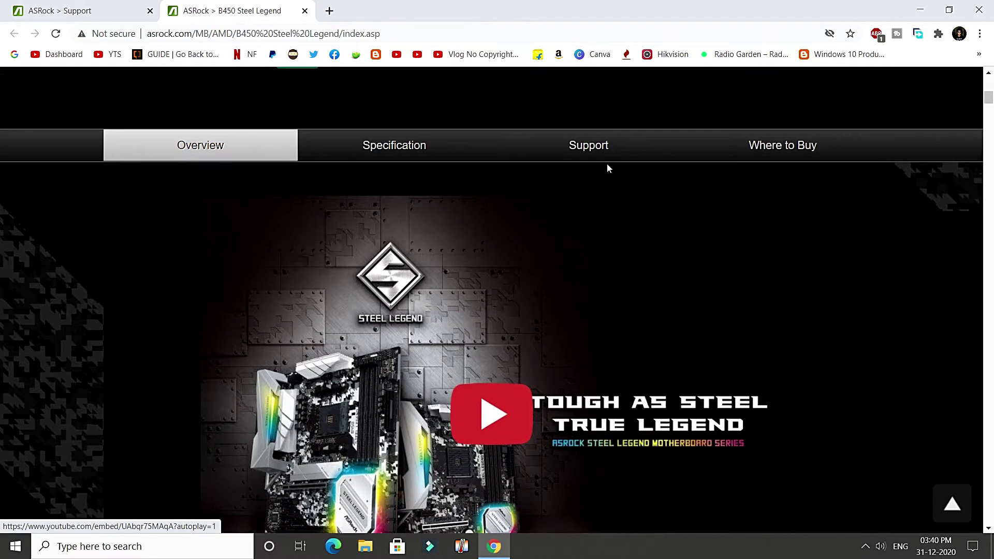
Step: Bring up the B450 Steel Legend BIOS table and review the 3.40 and 3.50 entries
click(604, 158)
scroll(605, 176, down, 3)
scroll(614, 238, up, 4)
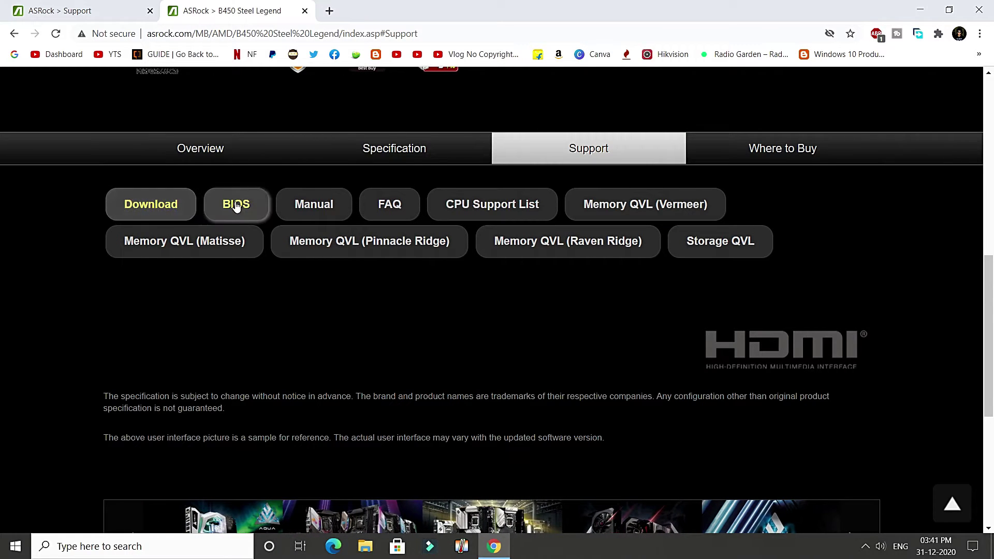
click(236, 204)
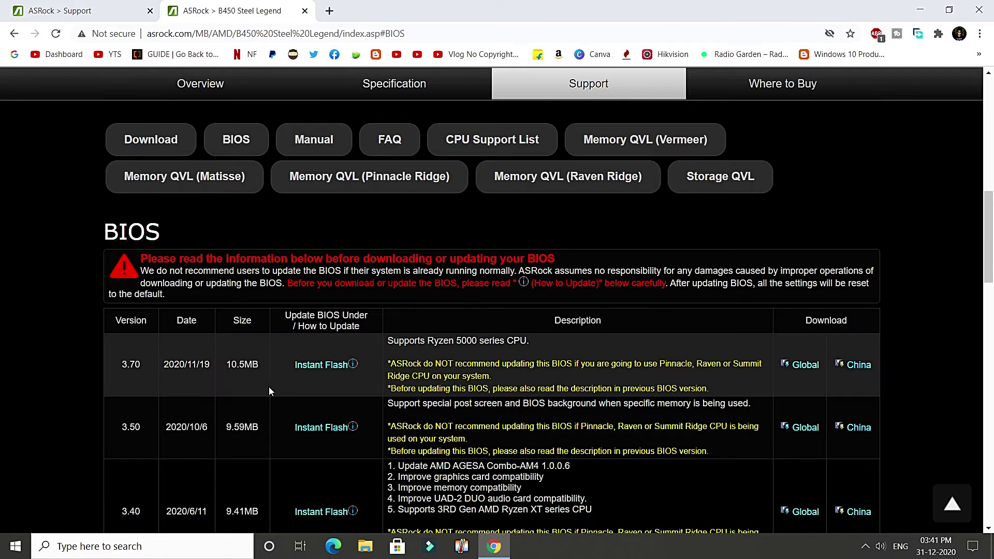
scroll(148, 388, down, 2)
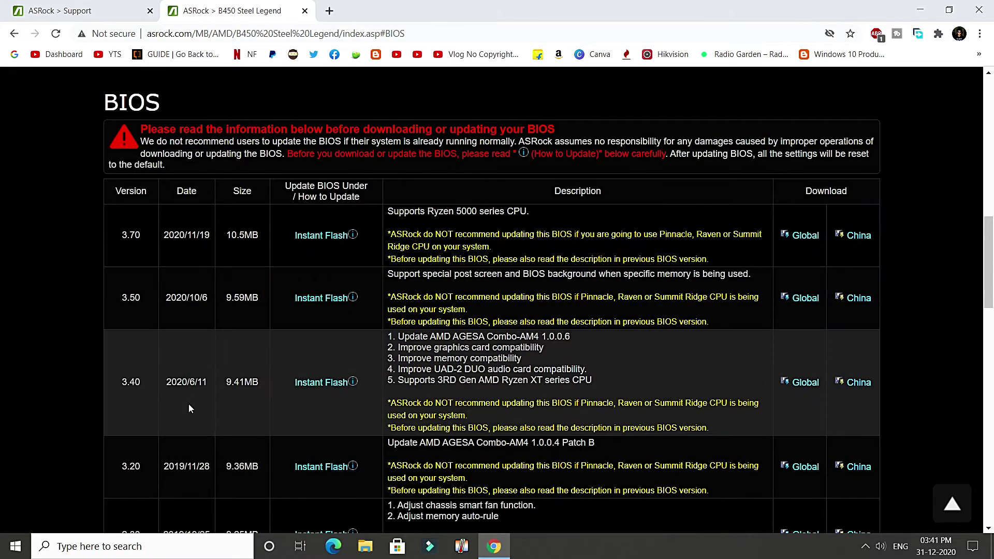
drag(118, 382, 146, 381)
click(289, 362)
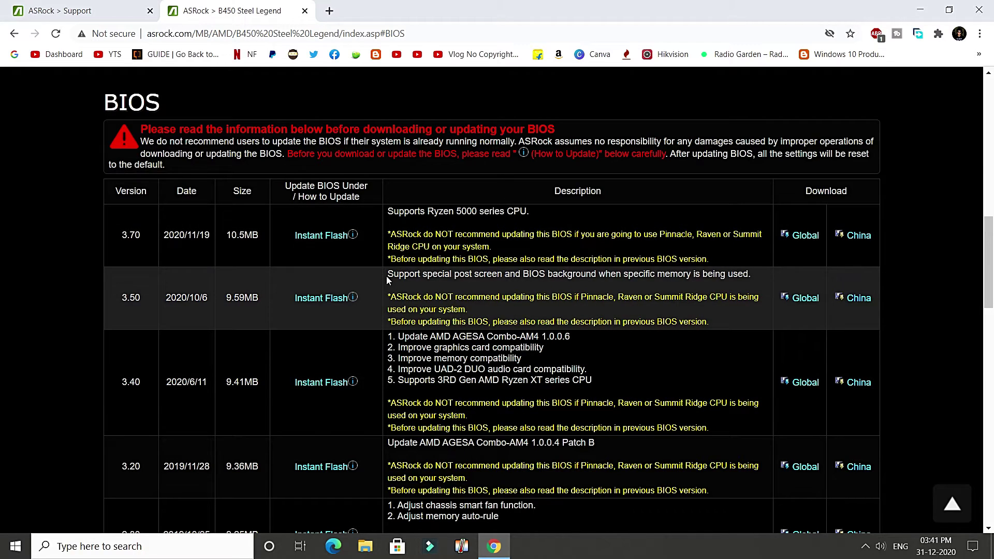
drag(442, 279, 585, 280)
drag(650, 285, 744, 283)
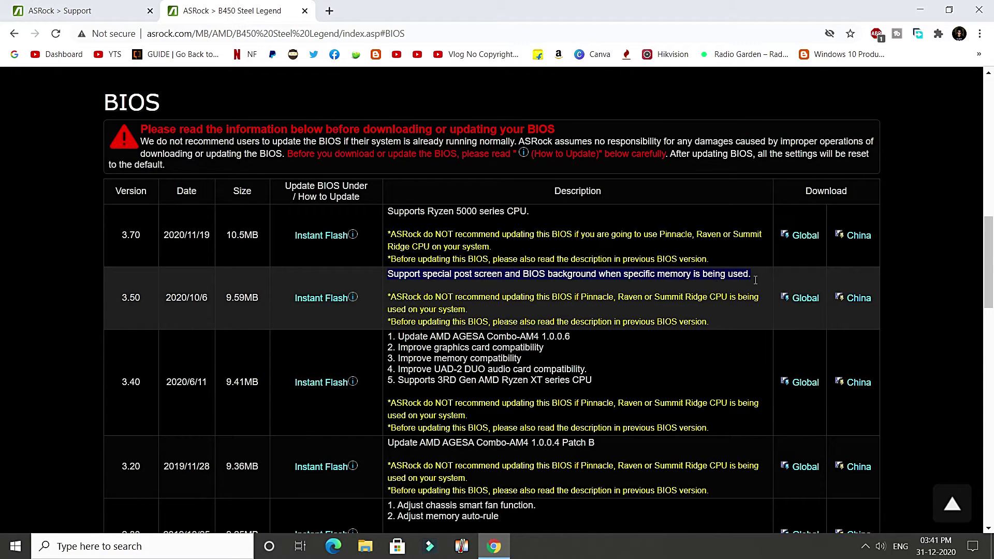
click(763, 273)
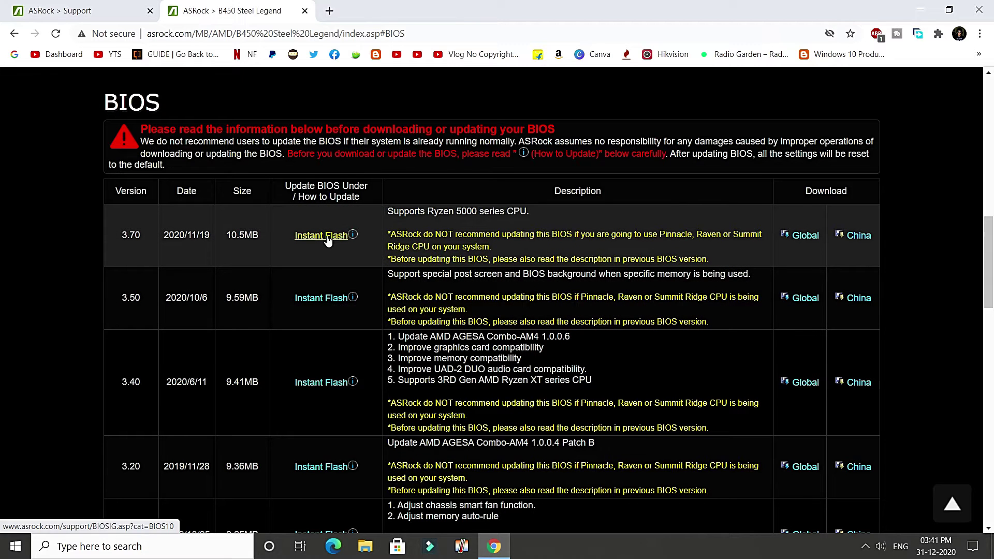
Step: Download BIOS 3.70 from the Global server and read the Instant Flash instructions
click(805, 237)
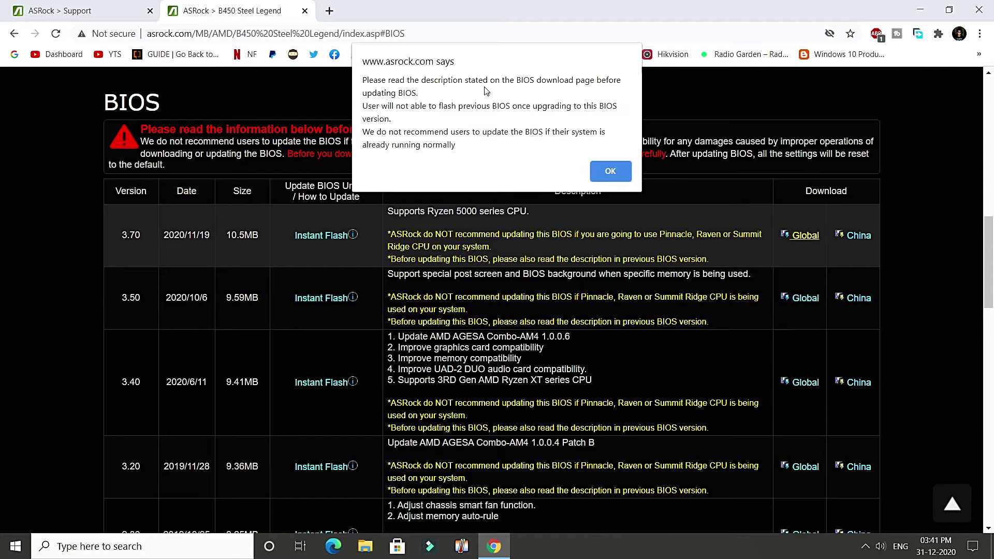
click(611, 173)
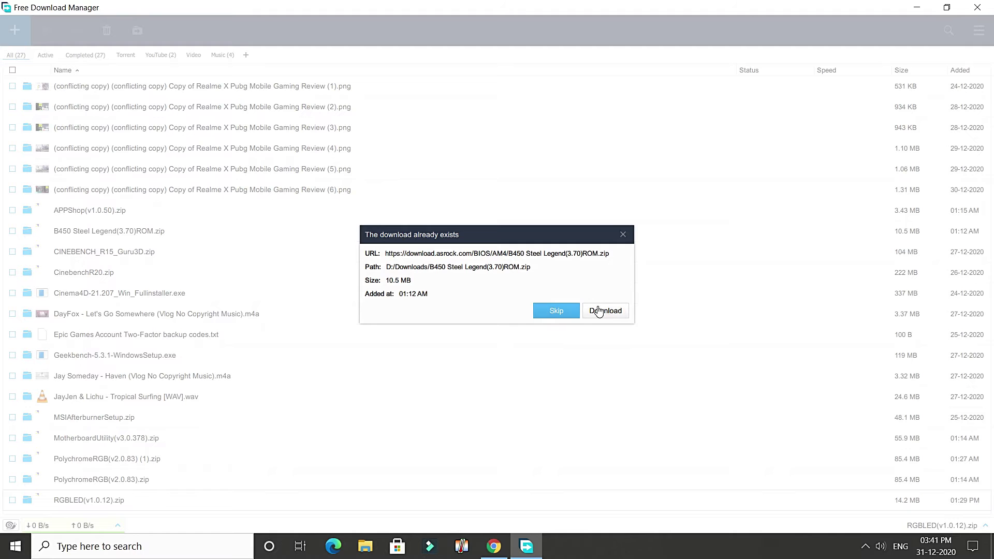
click(566, 315)
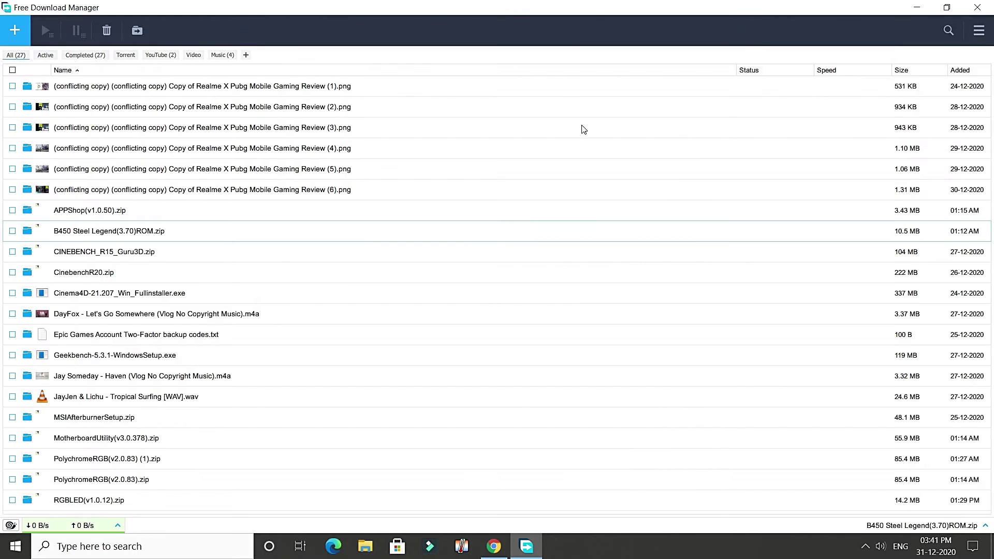
click(919, 9)
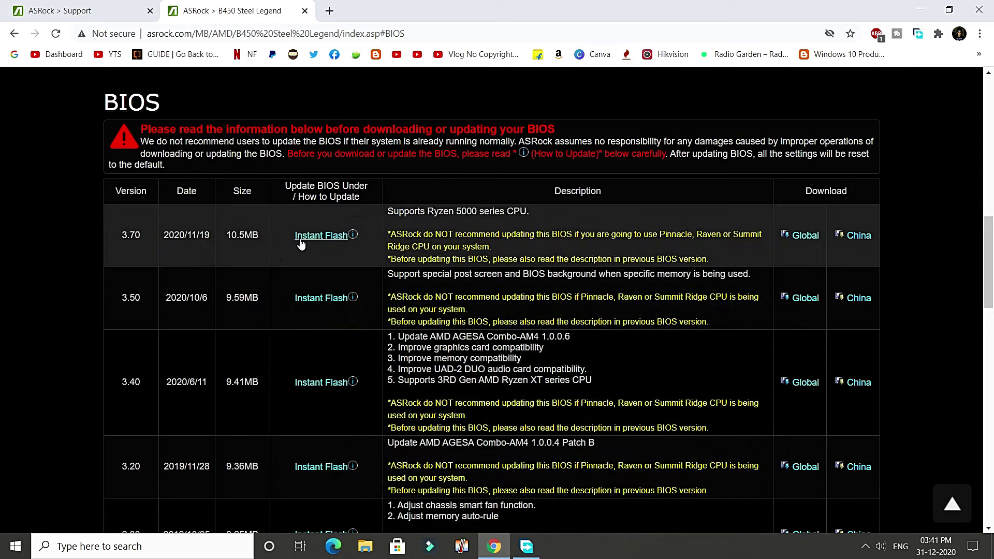
click(343, 240)
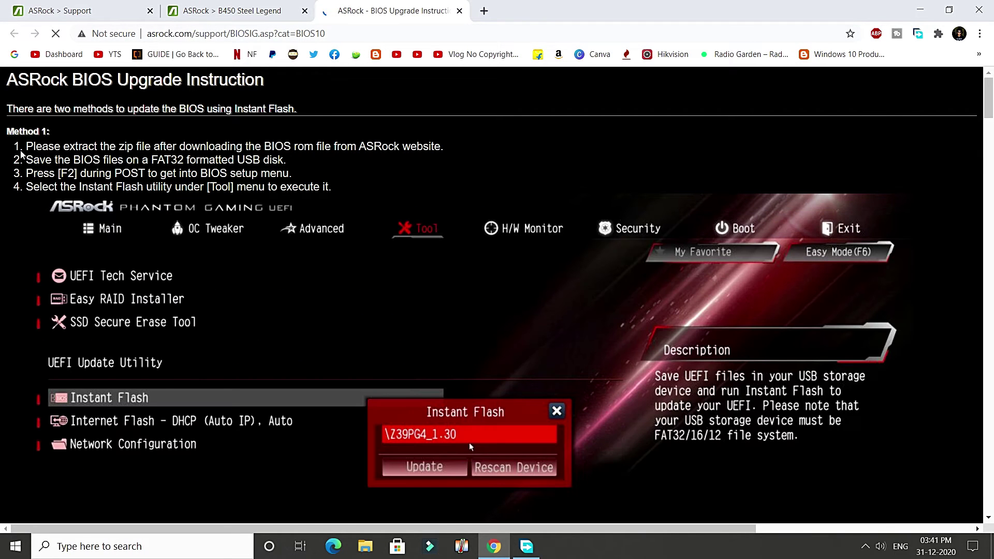
drag(28, 148, 136, 152)
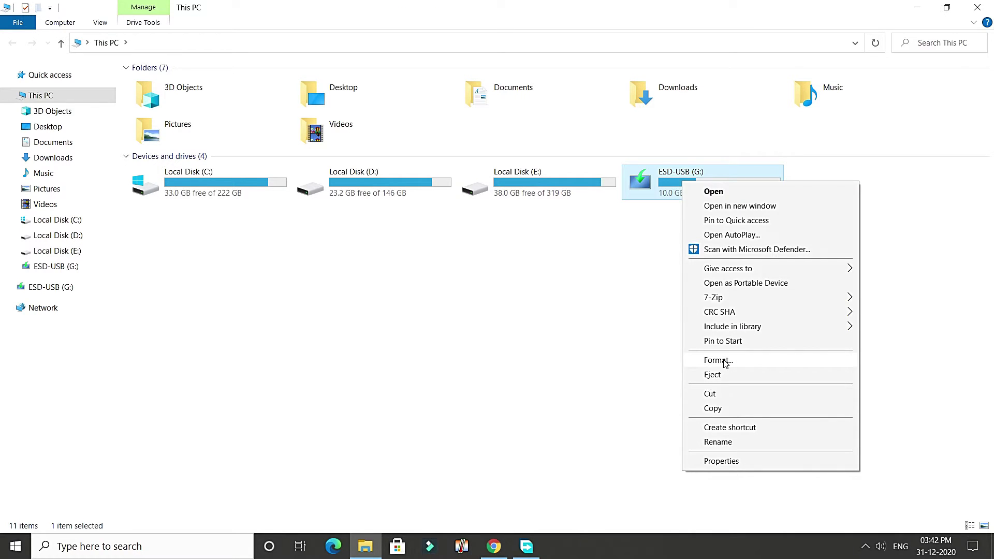
Step: Quick-format ESD-USB (G:) as FAT32, confirming the erase warning and the completion message
click(715, 361)
click(128, 202)
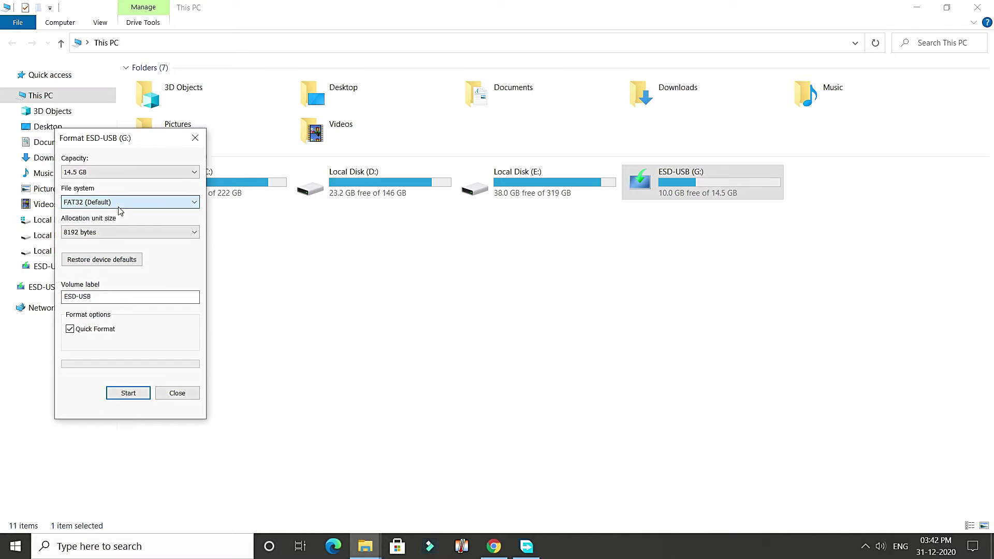
click(128, 392)
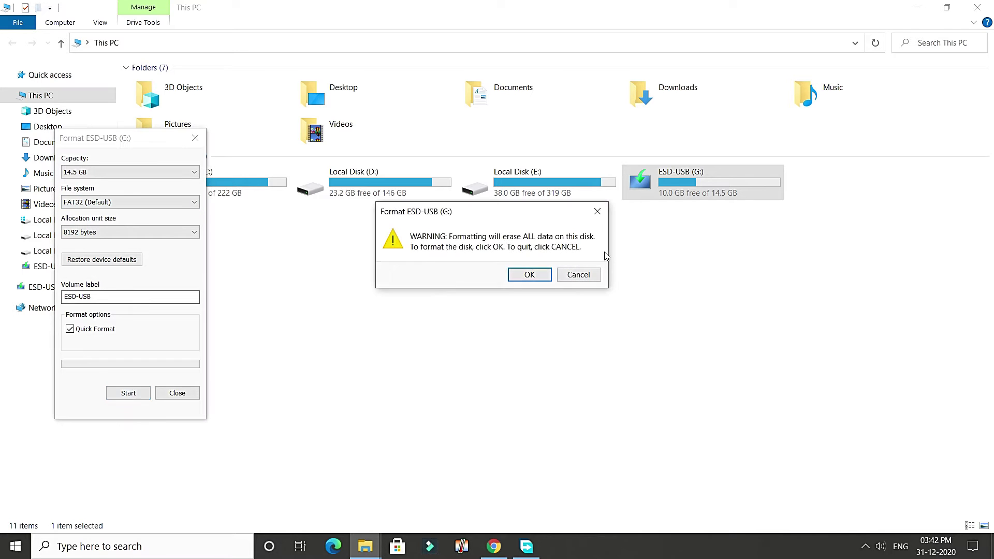
click(529, 276)
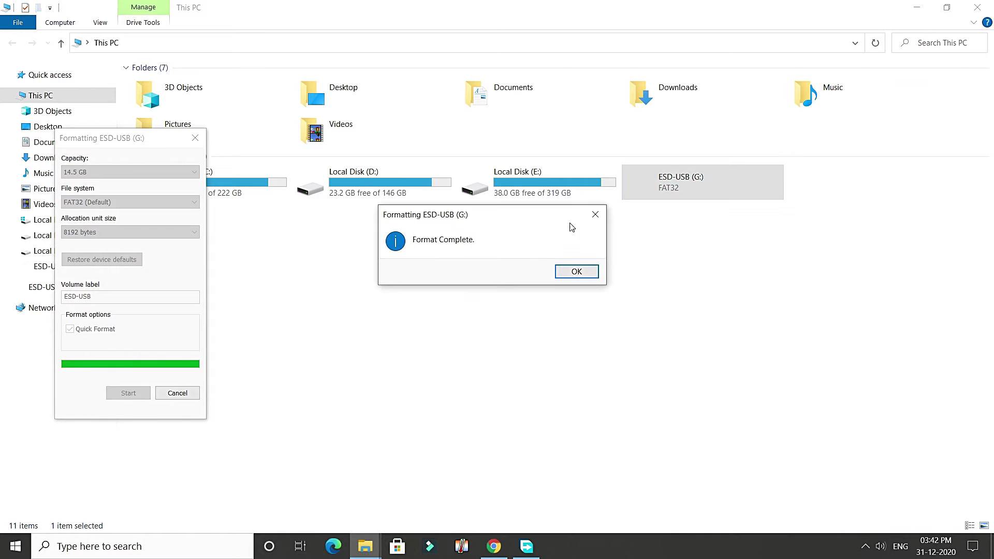
click(579, 272)
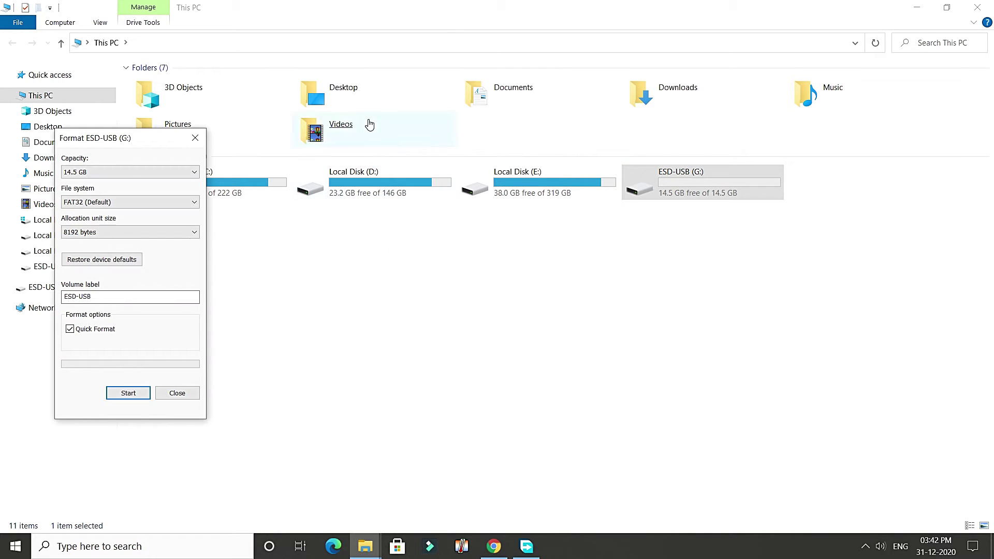
click(177, 393)
Step: Extract the B450 Steel Legend 3.70 BIOS zip in the Downloads folder
double_click(679, 95)
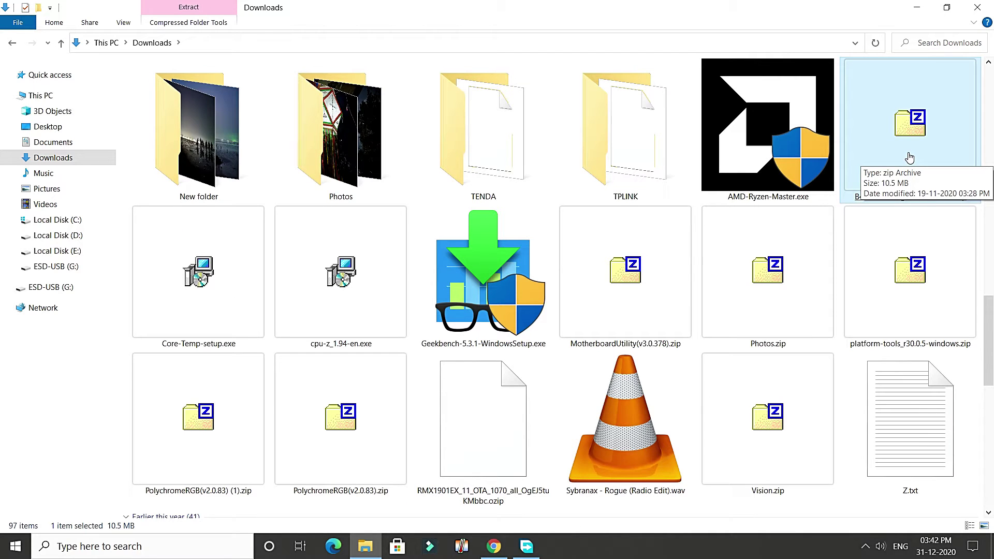
right_click(908, 156)
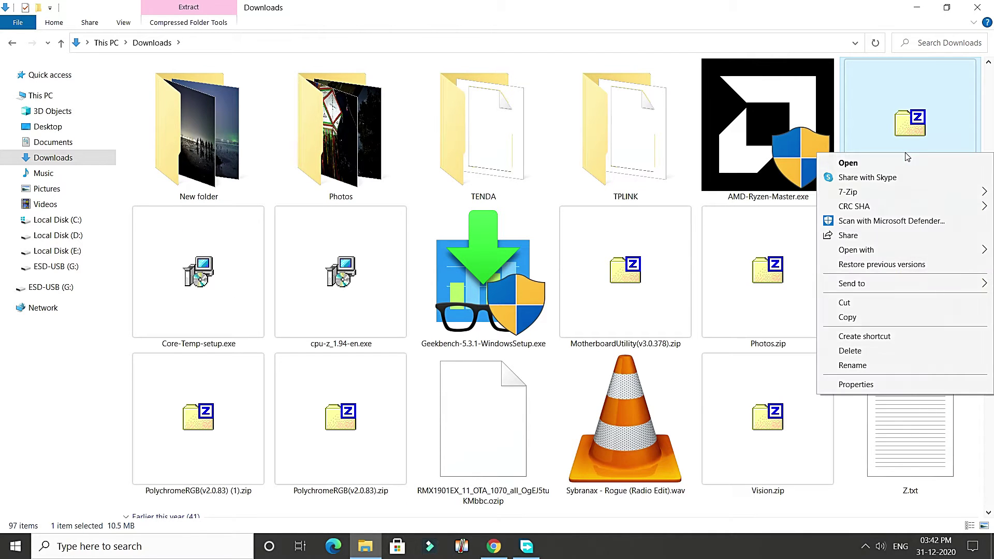
click(829, 27)
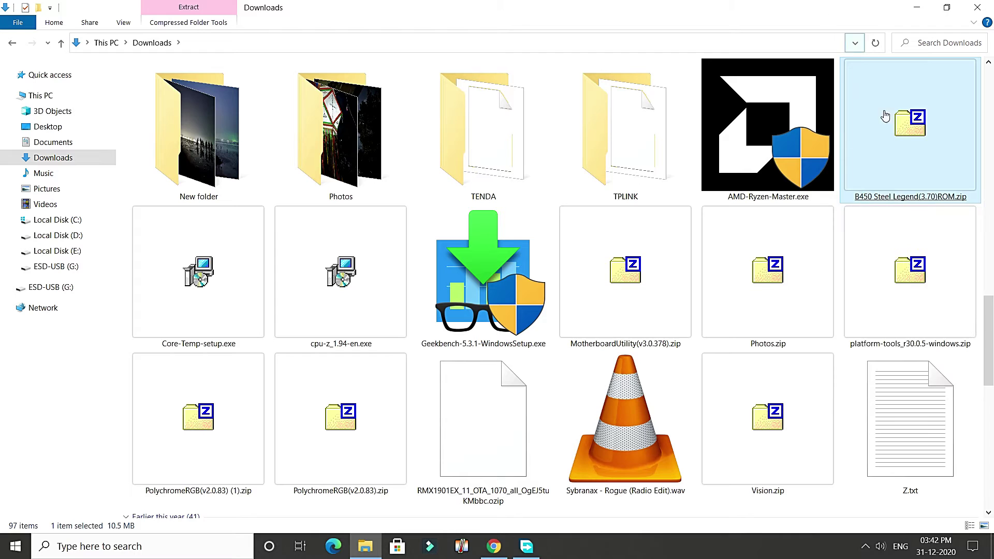
right_click(945, 157)
click(662, 251)
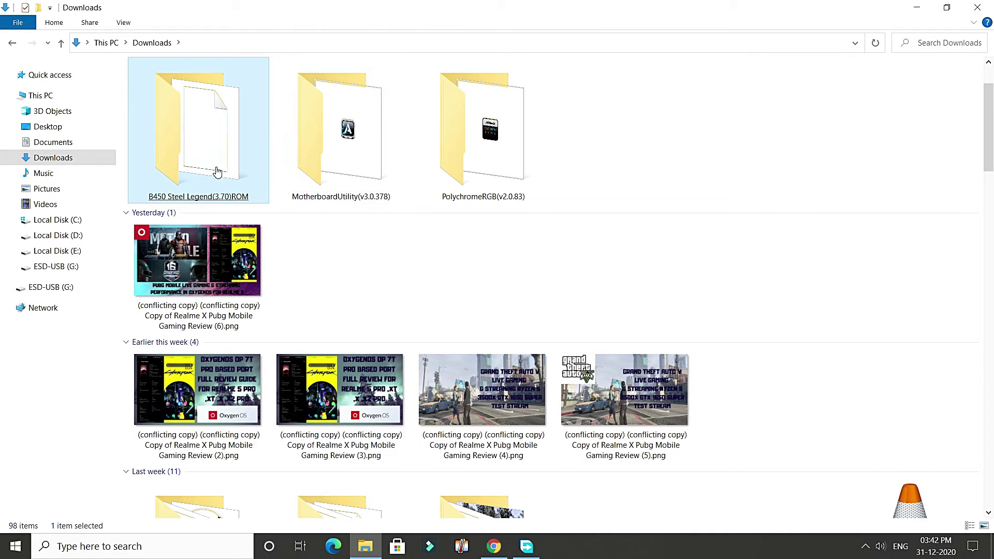
Step: Copy B45STL_3.70 from the extracted ROM folder and paste it onto ESD-USB (G:)
double_click(214, 170)
click(197, 91)
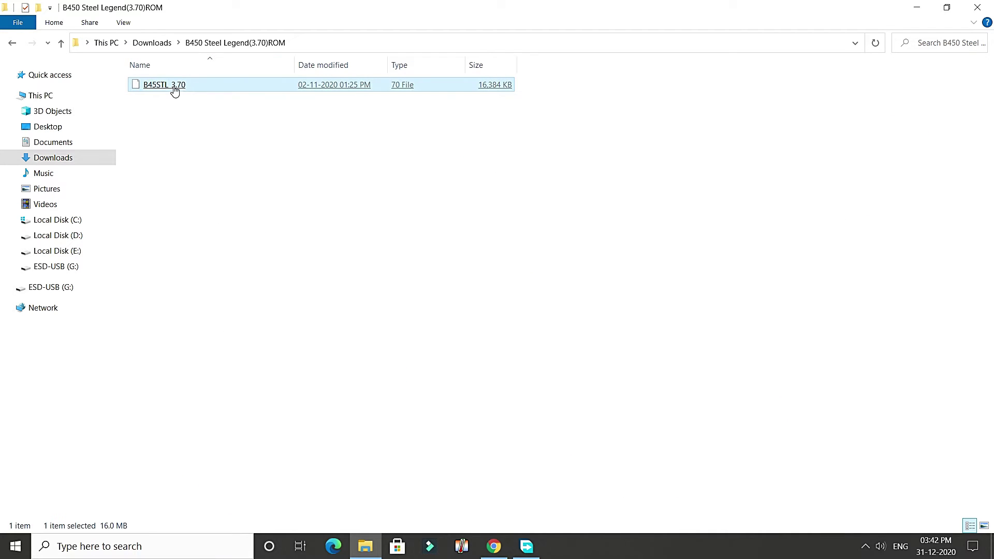
right_click(175, 91)
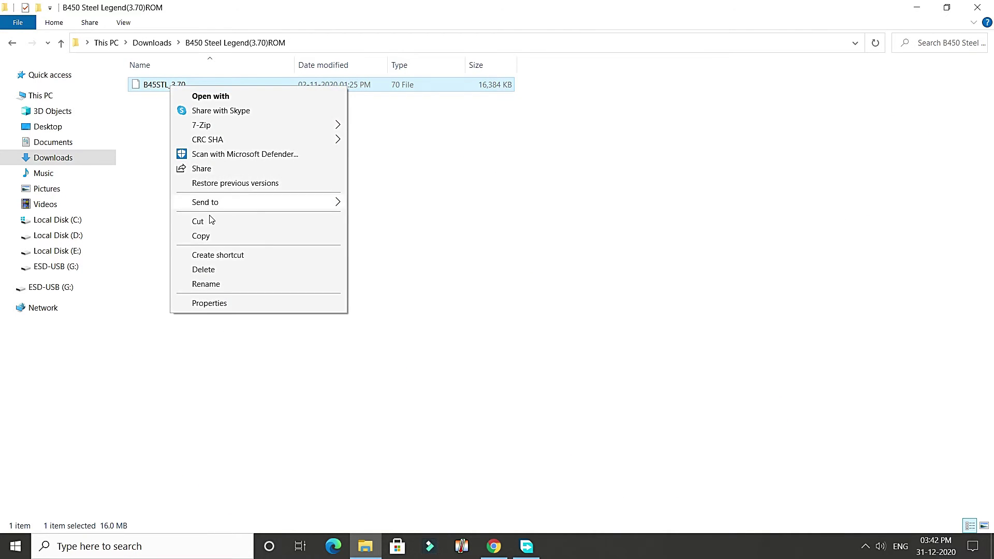
click(201, 236)
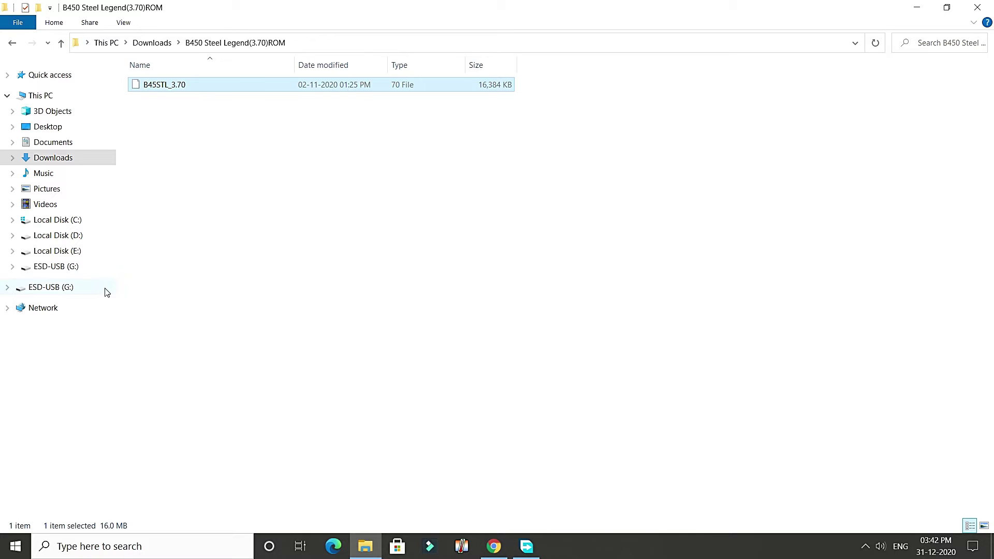
click(65, 290)
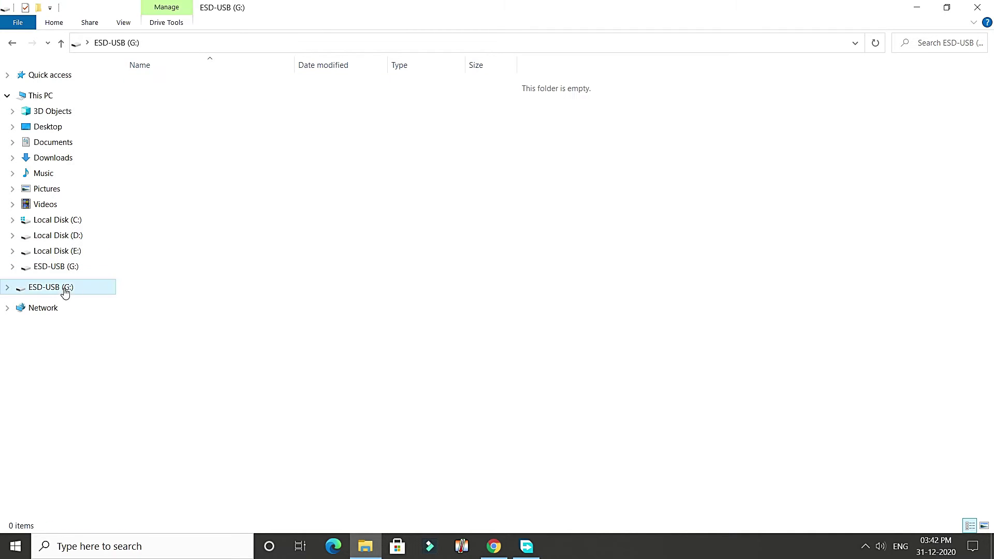
right_click(349, 193)
click(403, 286)
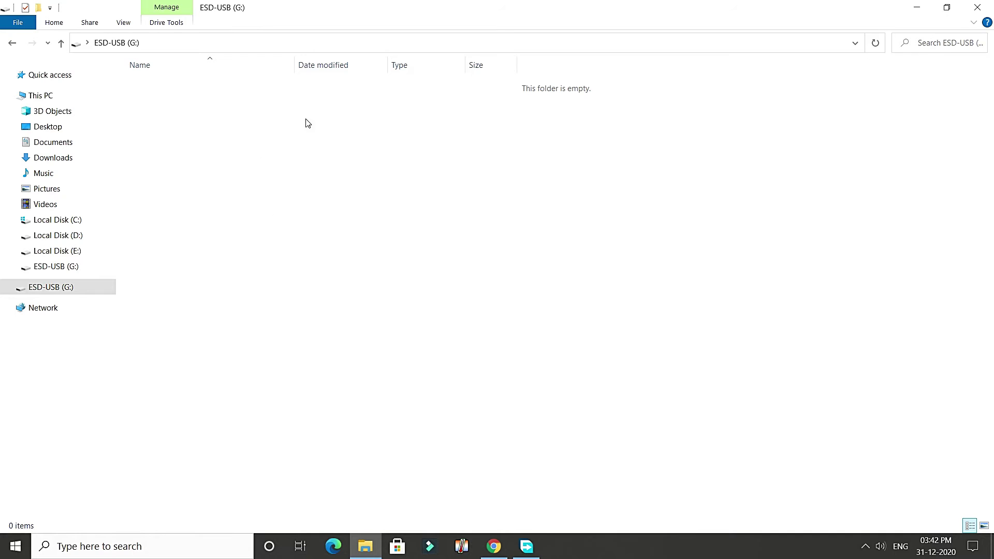
Step: Reopen ESD-USB (G:) to confirm the BIOS file is there, then bring up Start's power options
click(44, 97)
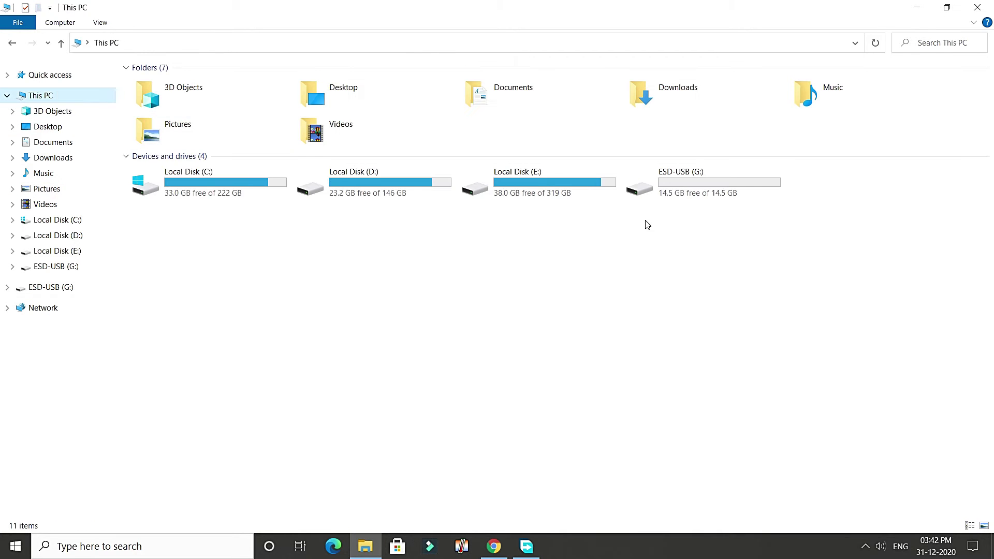
double_click(696, 192)
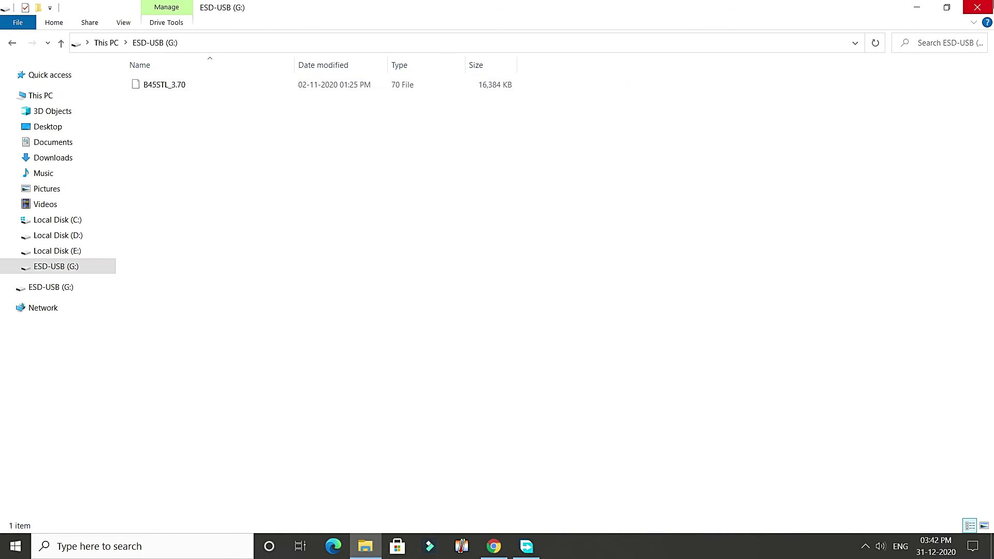
click(365, 546)
click(15, 546)
click(18, 518)
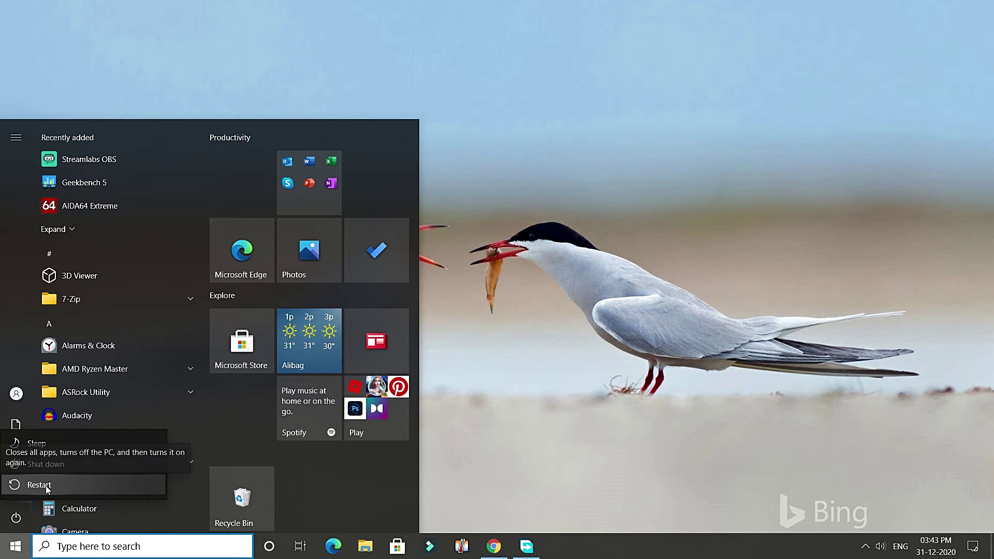
Step: Restart Windows from the Start menu to boot into the ASRock UEFI
click(46, 485)
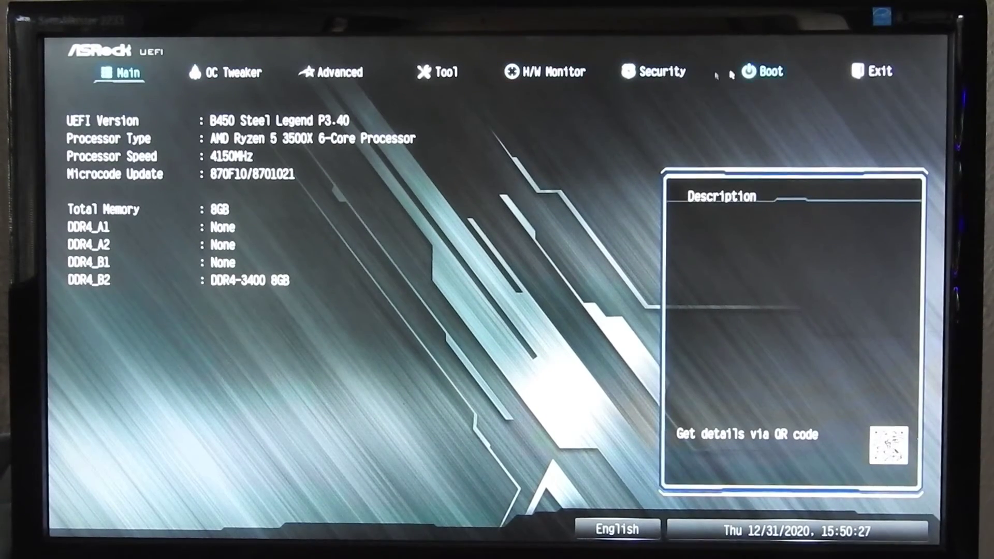
Step: Browse OC Tweaker and Advanced, then launch Instant Flash from the Tool tab
click(233, 72)
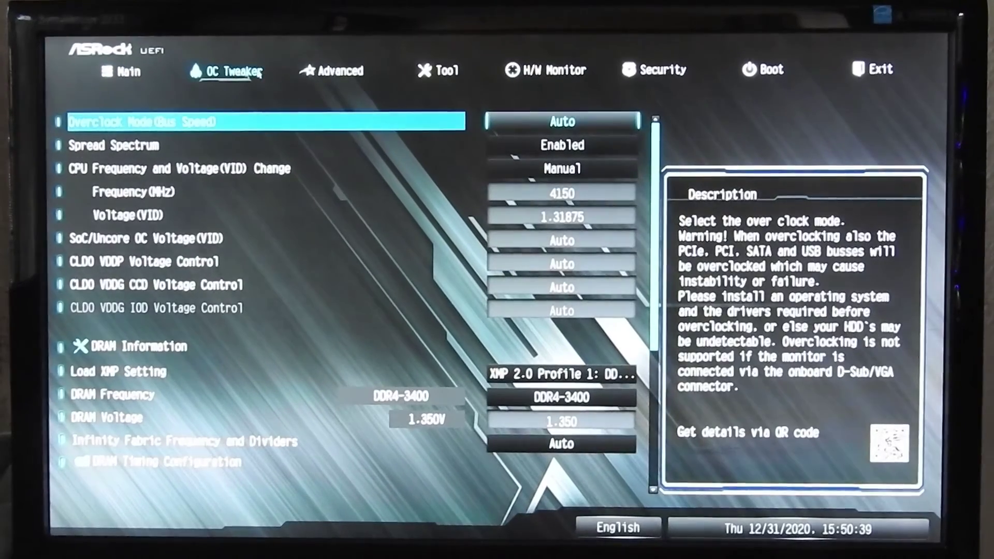
click(332, 73)
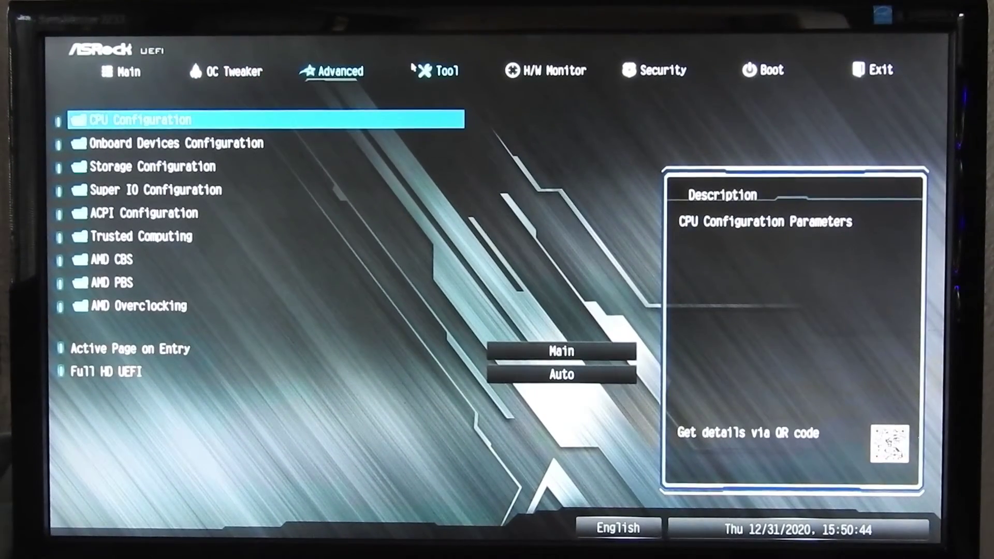
click(436, 71)
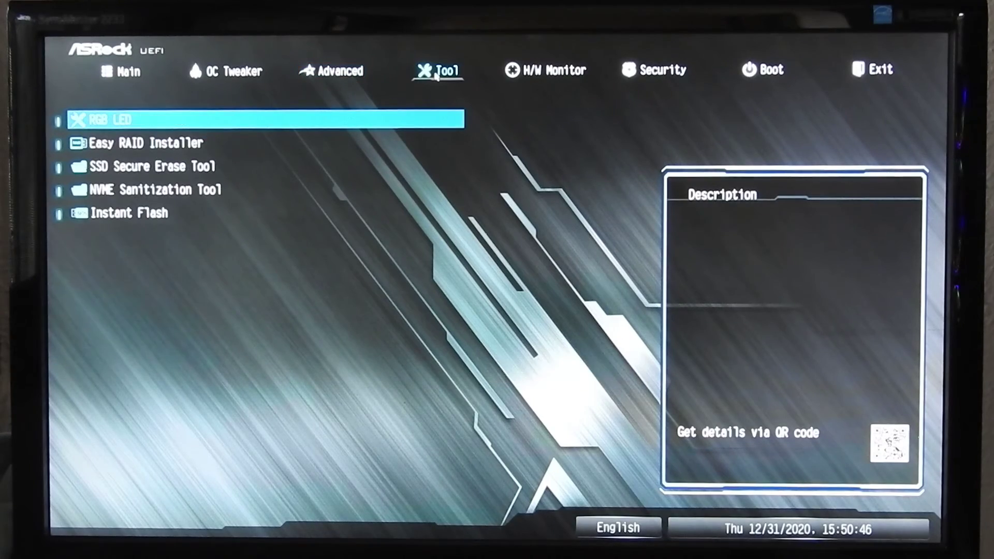
click(138, 213)
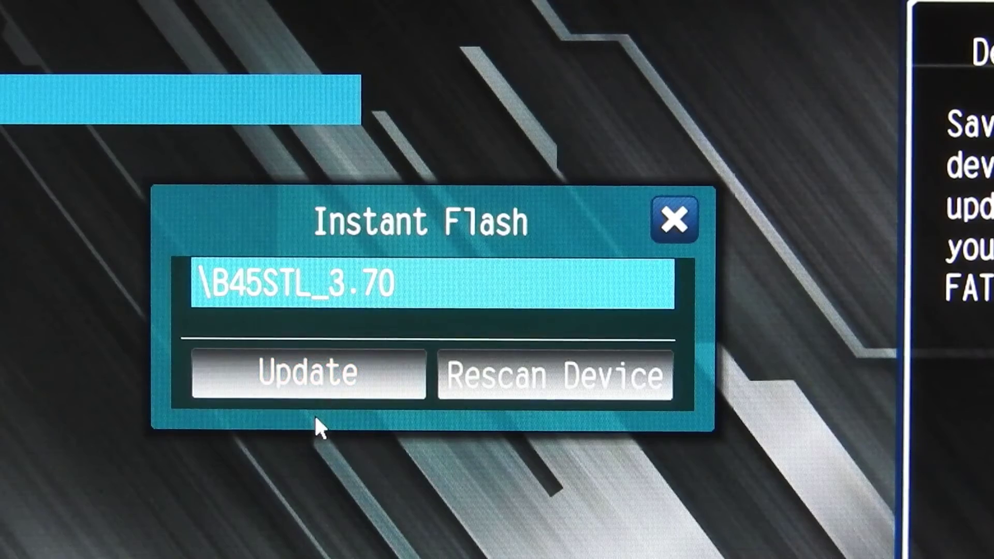
Step: Flash the B45STL_3.70 file in Instant Flash and confirm the update
click(319, 370)
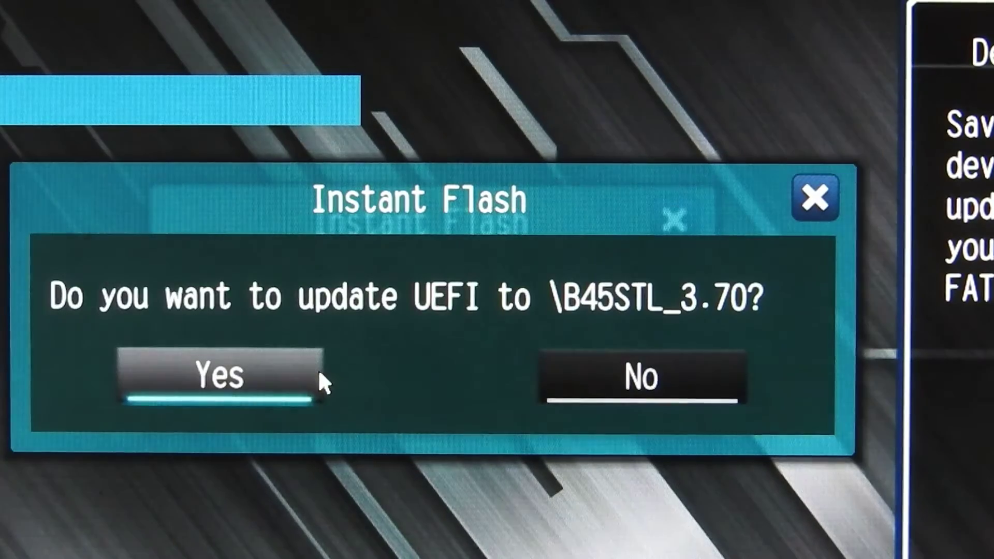
click(225, 380)
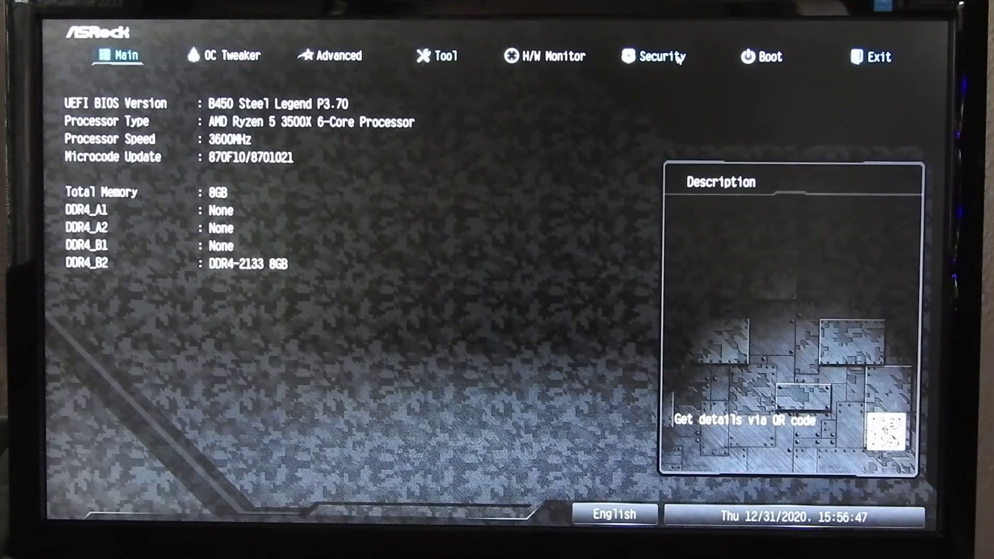
Step: Review the OC Tweaker and Advanced > CPU Configuration settings, then move to the Exit tab
click(224, 56)
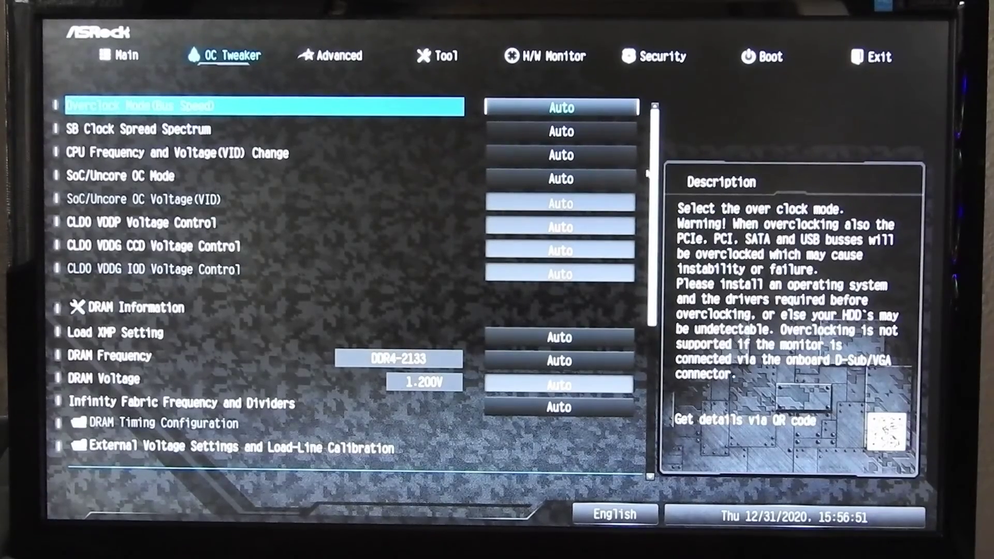
scroll(660, 166, down, 2)
scroll(660, 165, down, 4)
scroll(659, 165, down, 2)
scroll(655, 104, down, 3)
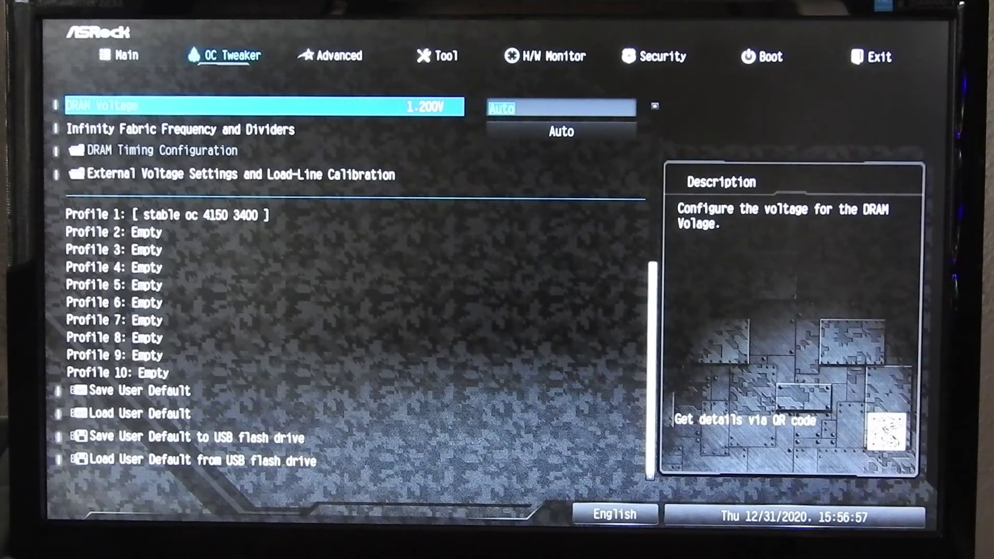
scroll(655, 104, up, 4)
scroll(655, 106, up, 6)
scroll(543, 101, up, 2)
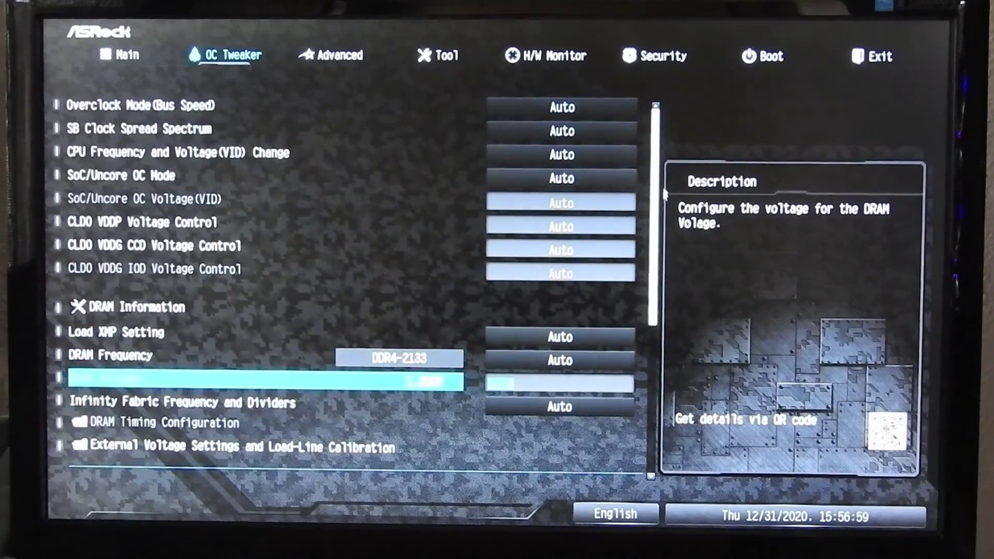
click(342, 56)
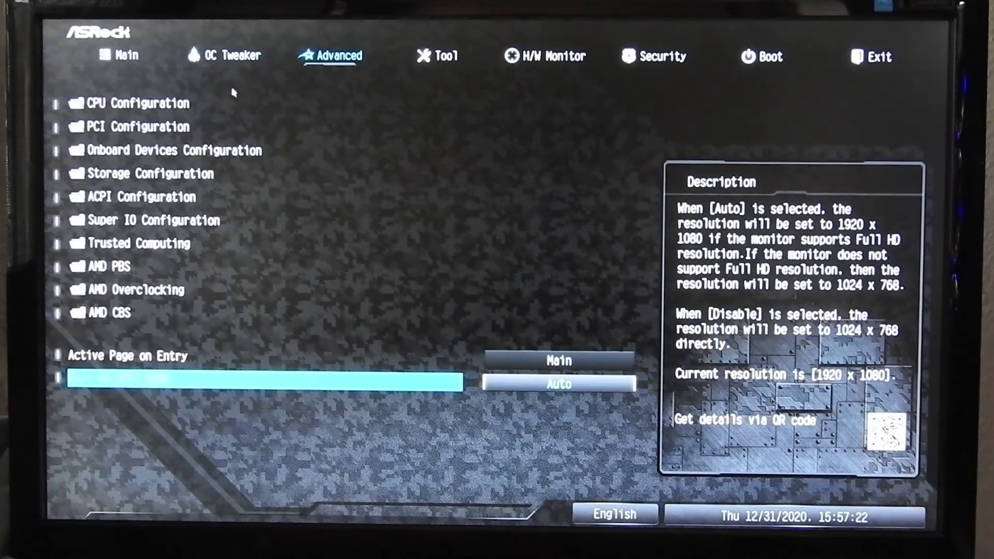
click(202, 99)
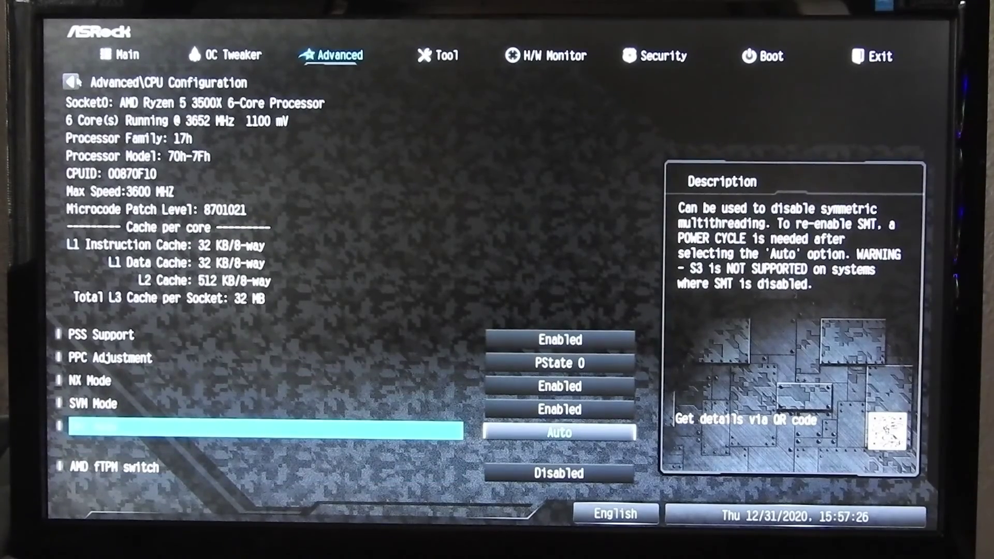
key(Escape)
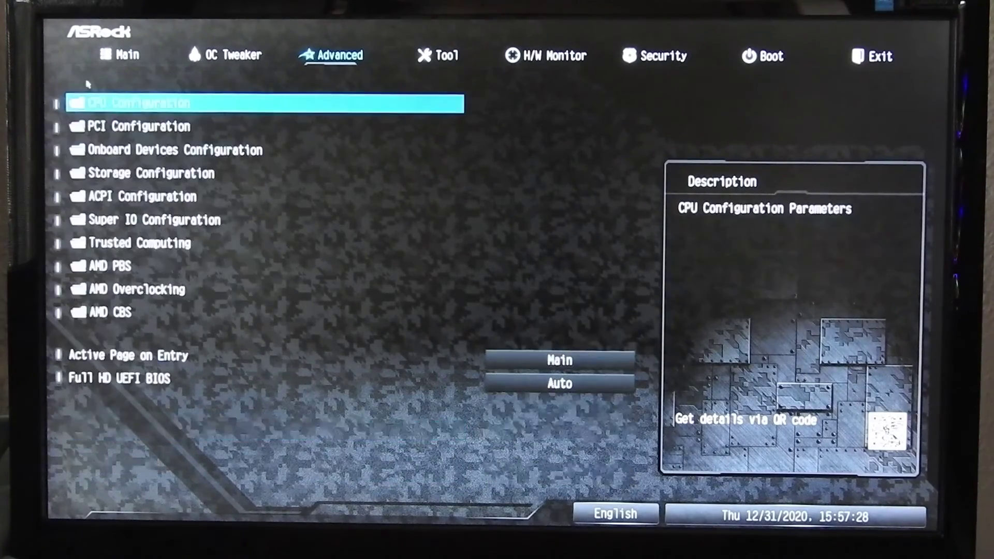
click(439, 56)
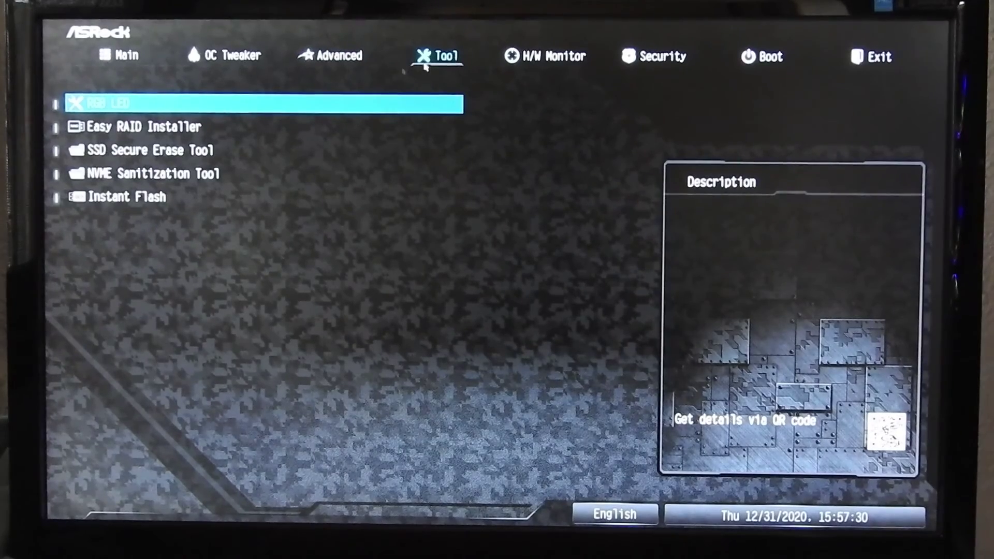
key(Right)
key(Right)
key(Right)
key(Right)
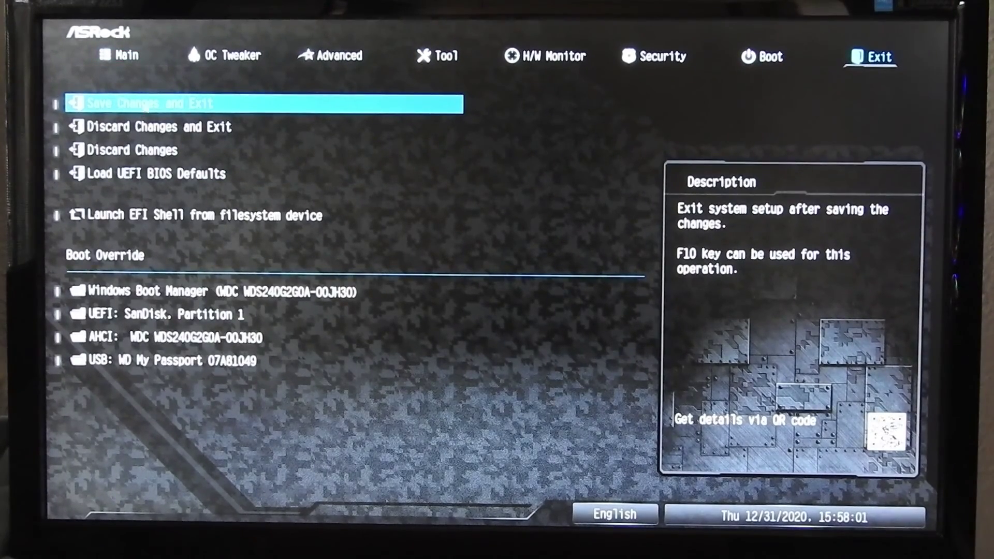
Step: Choose Save Changes and Exit so the PC leaves UEFI and reboots into Windows
click(147, 105)
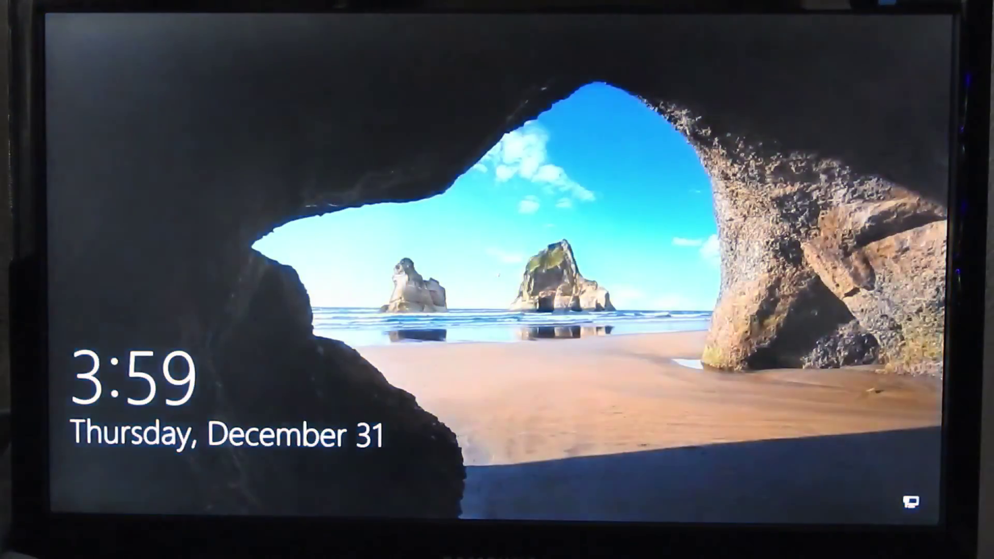
Step: Dismiss the Windows lock screen, sign in, and launch CPU-Z from the Start menu
key(space)
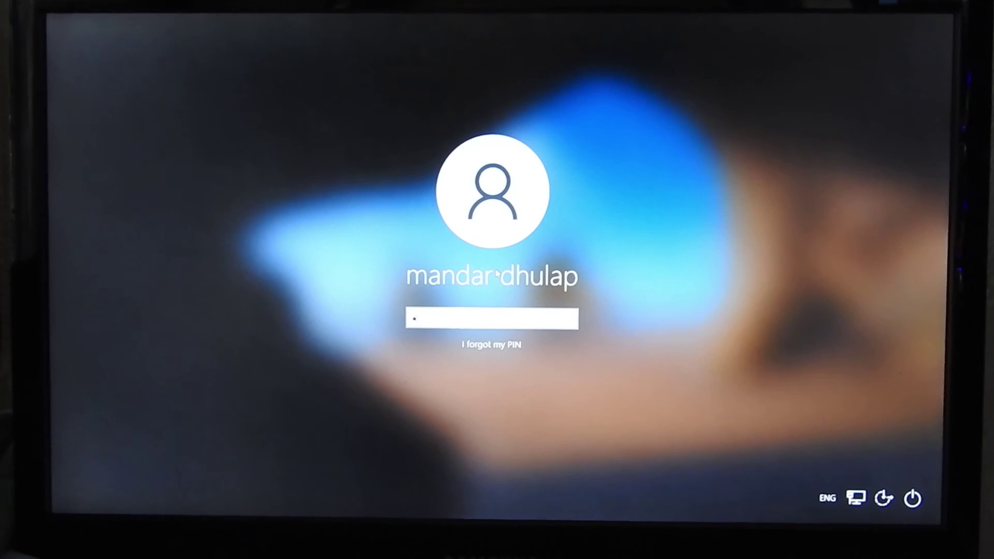
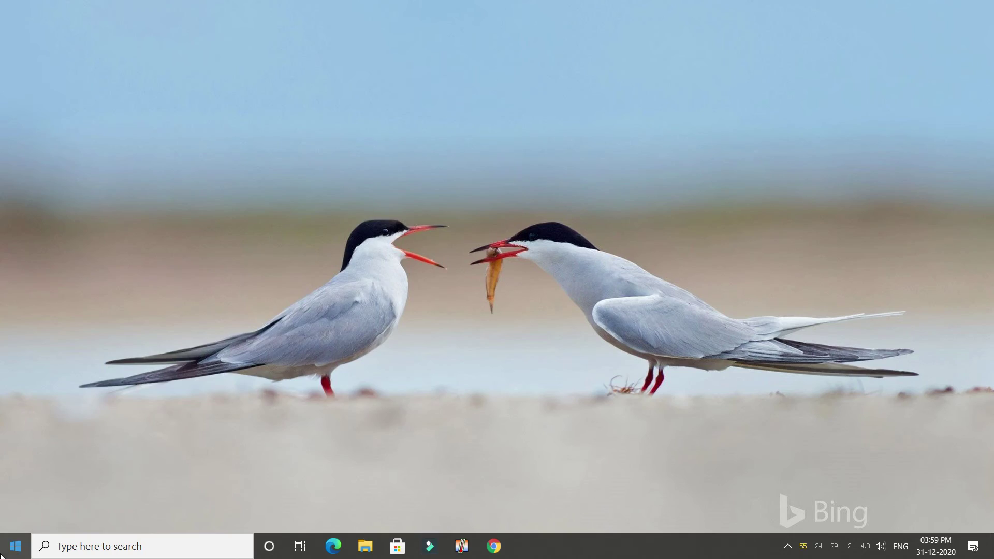
key(super)
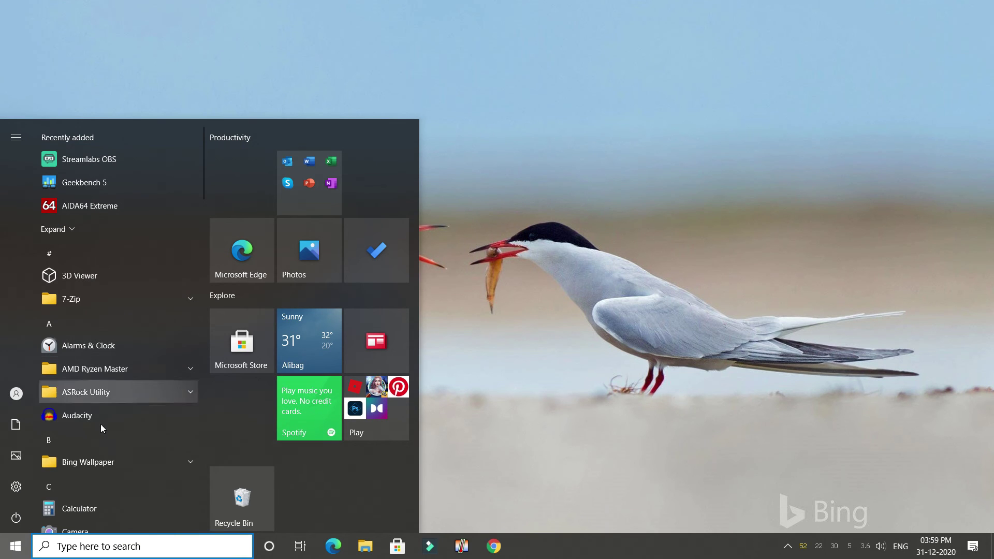
text(cpu)
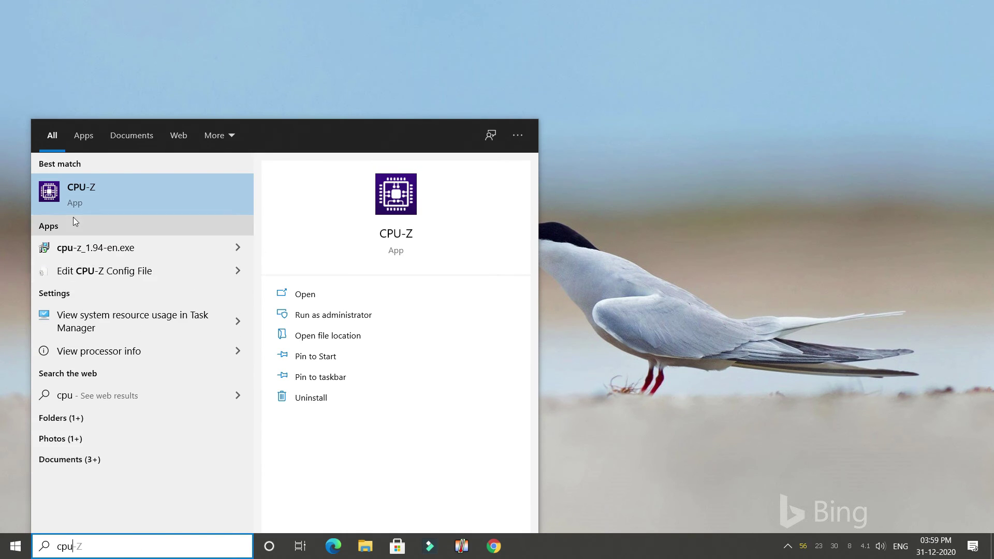
click(73, 208)
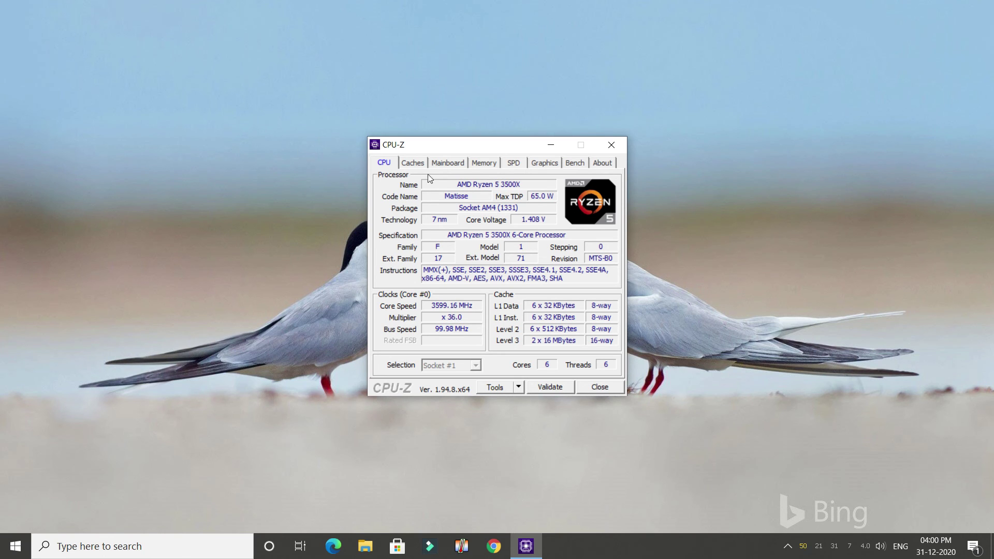
Step: Show CPU-Z's Mainboard tab with BIOS version P3.70 dated 11/02/2020
click(450, 162)
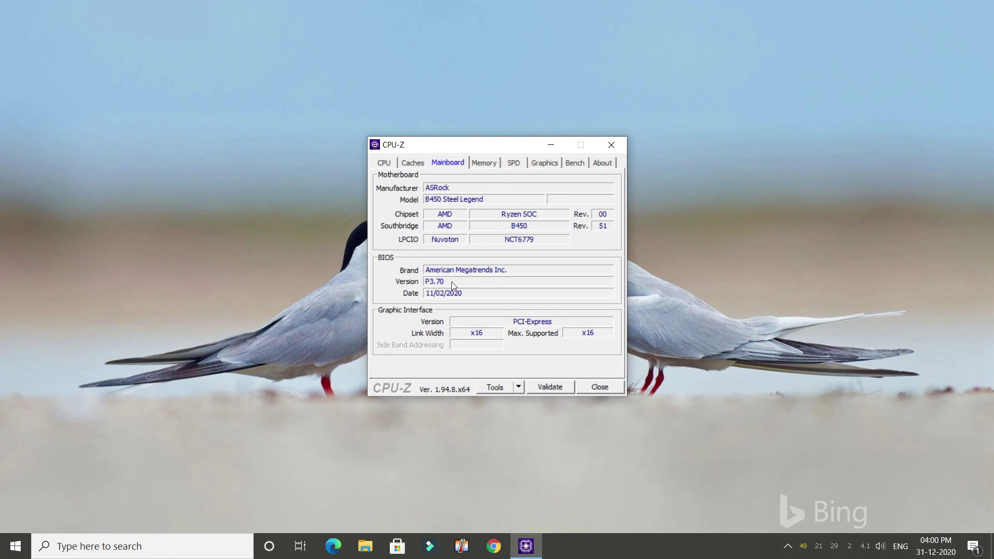